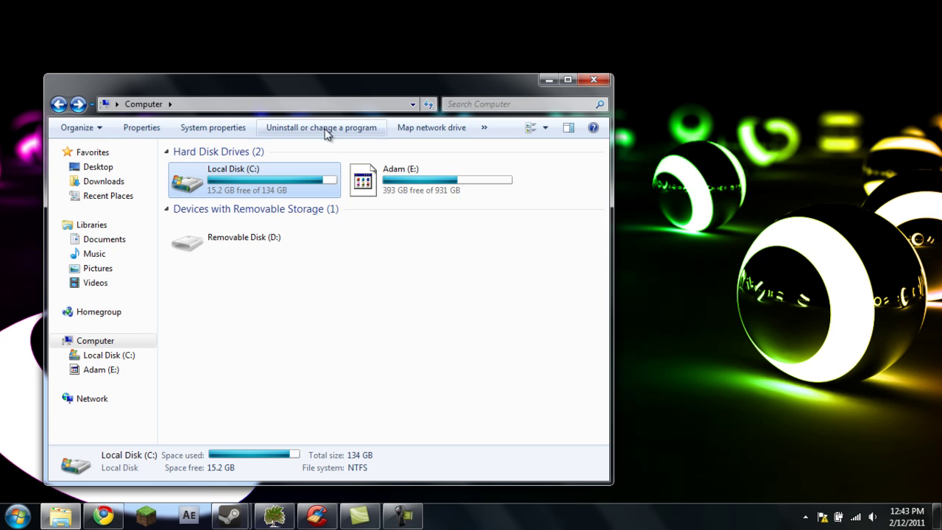
# Move the Computer window up and right, then select the Adam (E:) and Local Disk (C:) drives.
pyautogui.moveTo(288, 90); pyautogui.dragTo(429, 67)
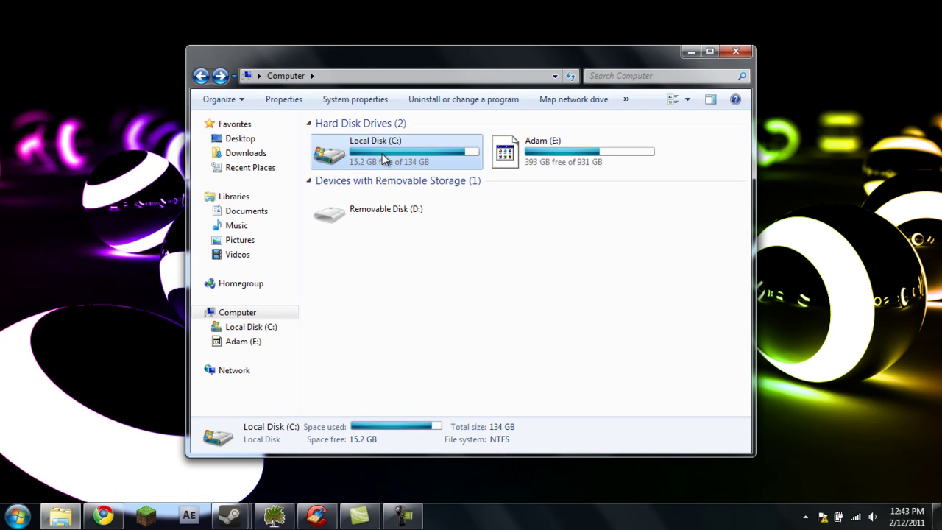
pyautogui.click(495, 253)
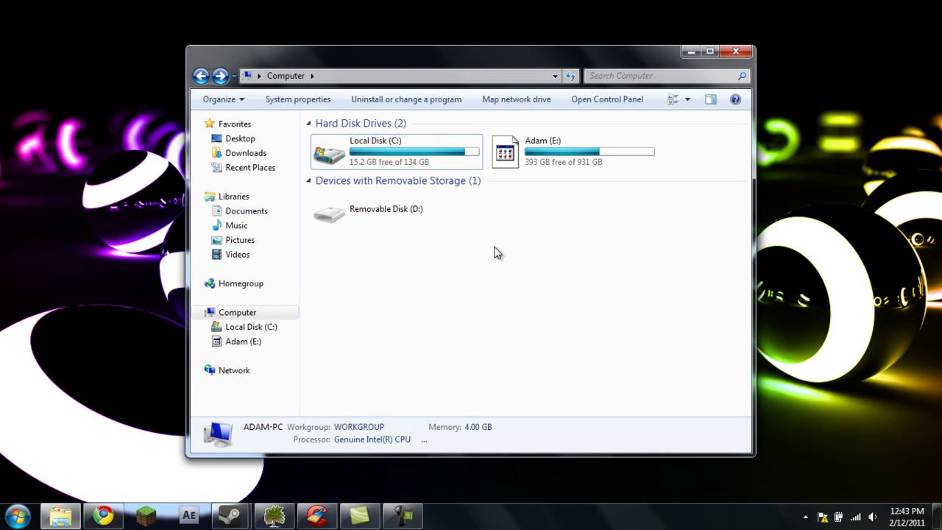
pyautogui.click(549, 149)
pyautogui.press('Left')
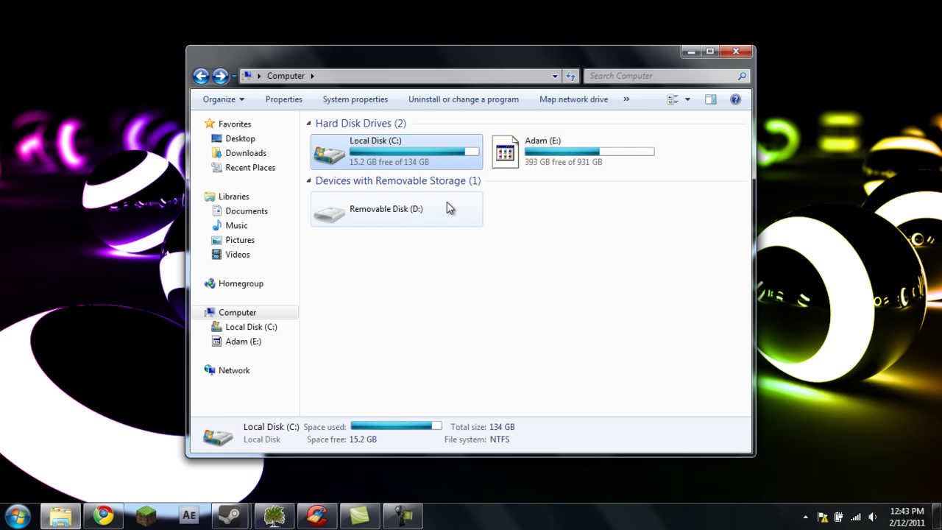
# Open Disk Defragmenter from Local Disk (C:) Properties' Tools tab and select the (C:) disk.
pyautogui.rightClick(371, 144)
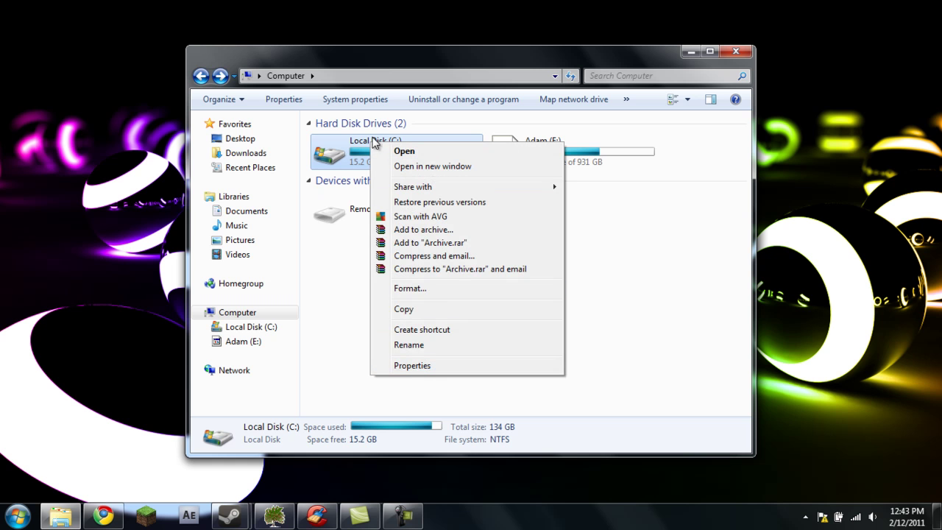
pyautogui.click(413, 366)
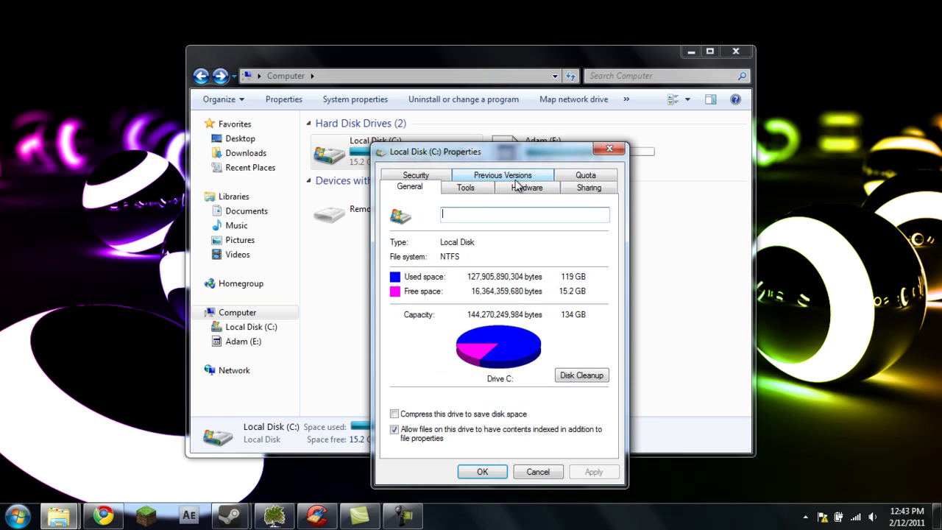
pyautogui.click(476, 190)
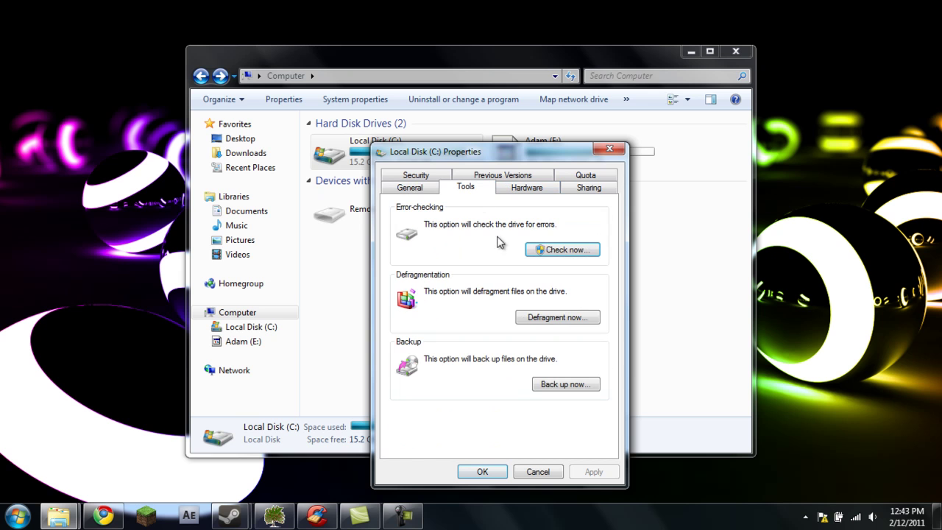
pyautogui.click(540, 323)
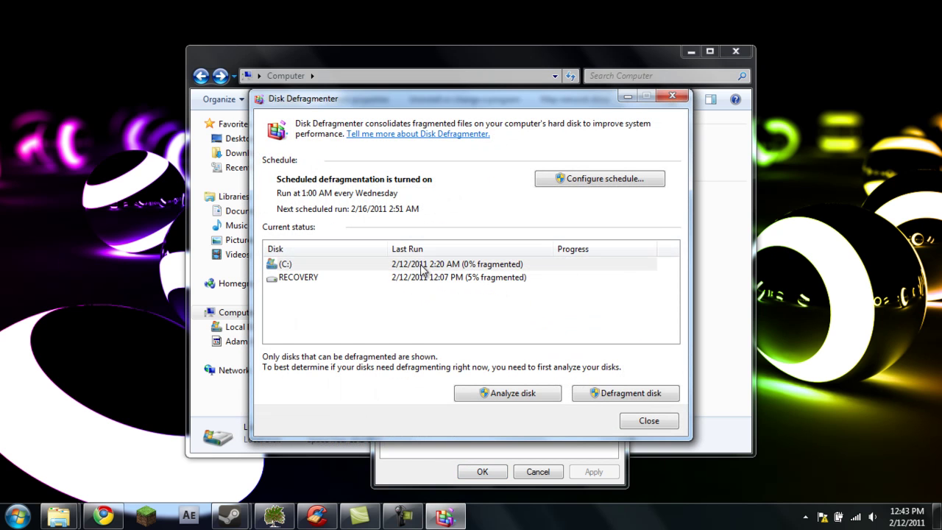
pyautogui.click(422, 266)
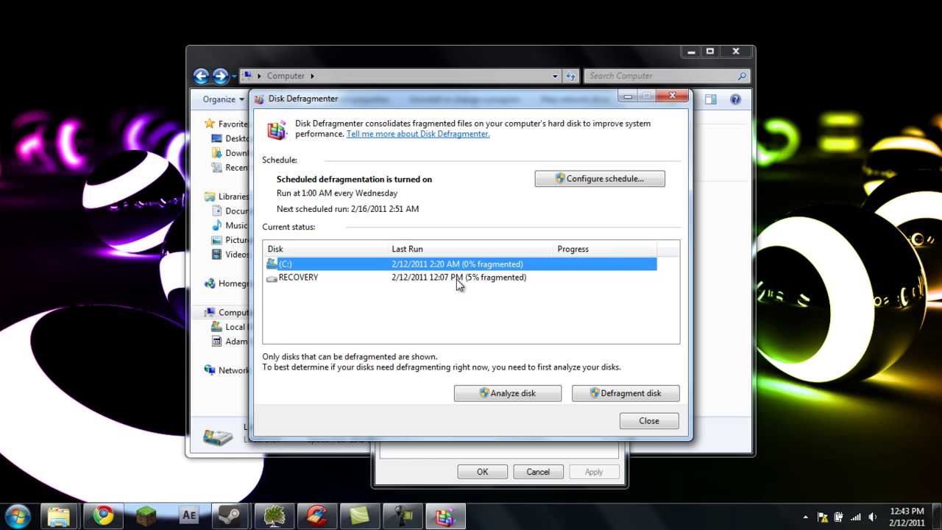
pyautogui.click(535, 280)
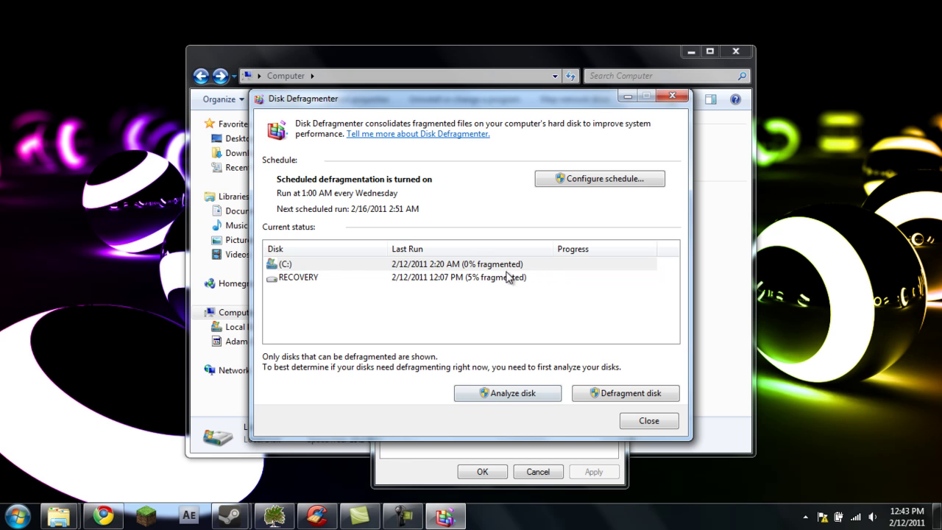
pyautogui.click(506, 269)
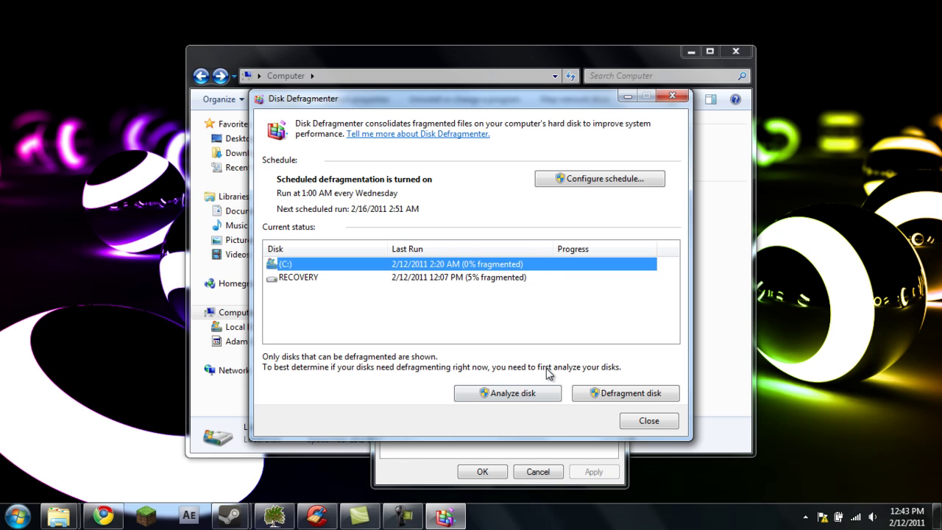
pyautogui.click(549, 216)
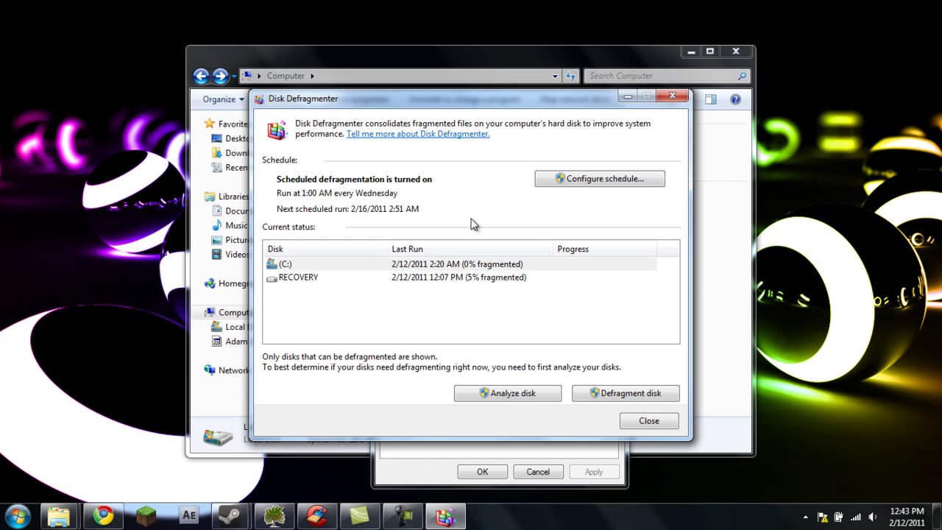
# Close Disk Defragmenter and start a Disk Cleanup scan of drive C: from the General tab.
pyautogui.click(672, 96)
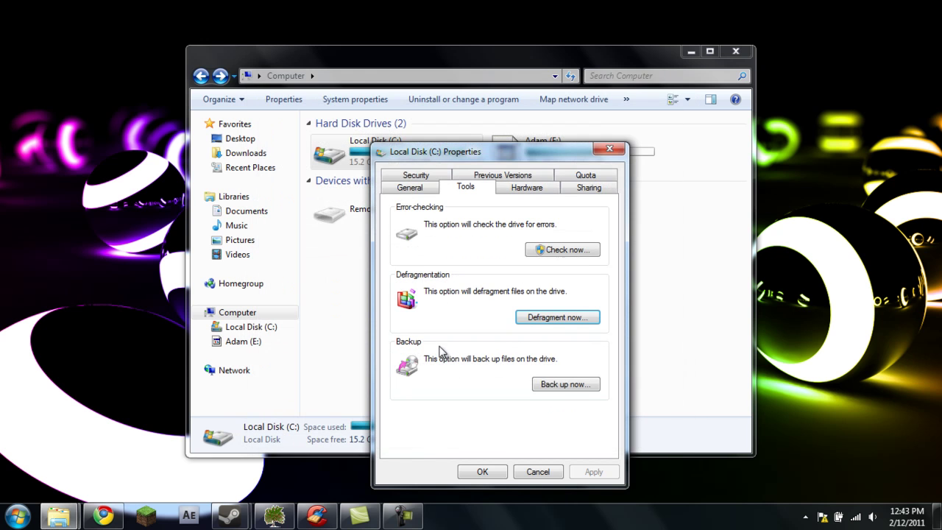
pyautogui.click(412, 188)
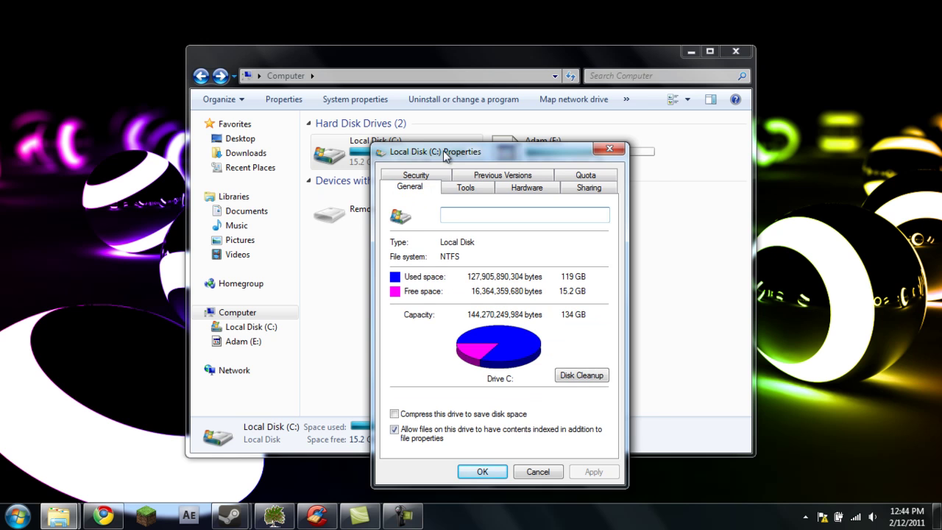
pyautogui.moveTo(458, 152); pyautogui.dragTo(479, 113)
pyautogui.click(602, 335)
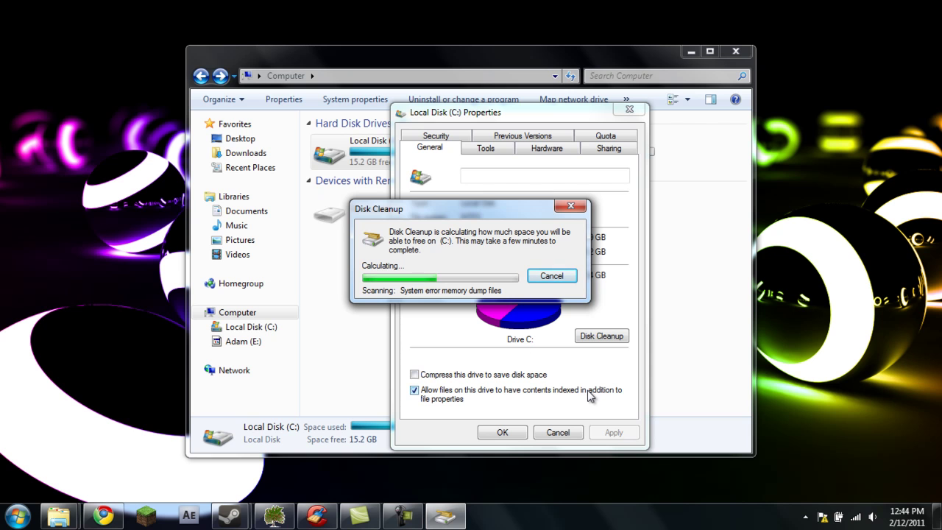
# Tick Recycle Bin, Setup Log Files and Temporary files in Disk Cleanup, then close the dialog.
pyautogui.click(342, 319)
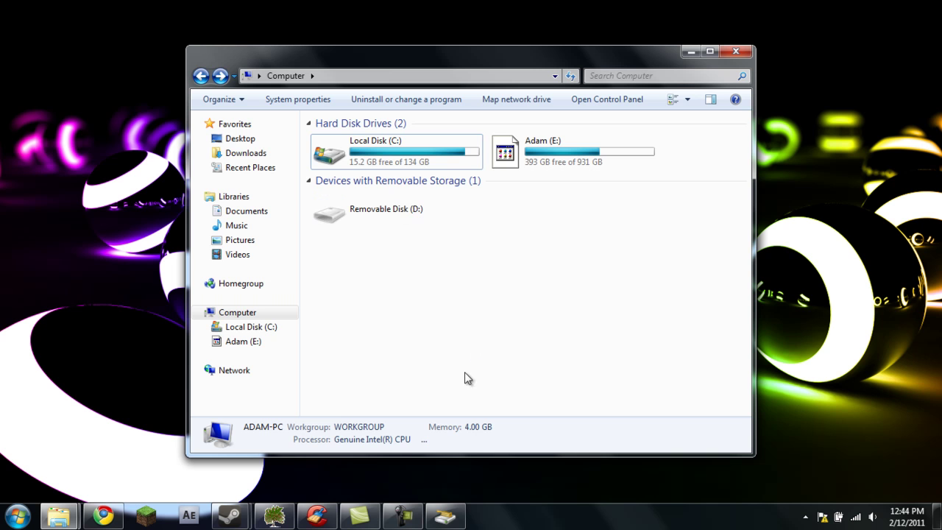
pyautogui.click(445, 515)
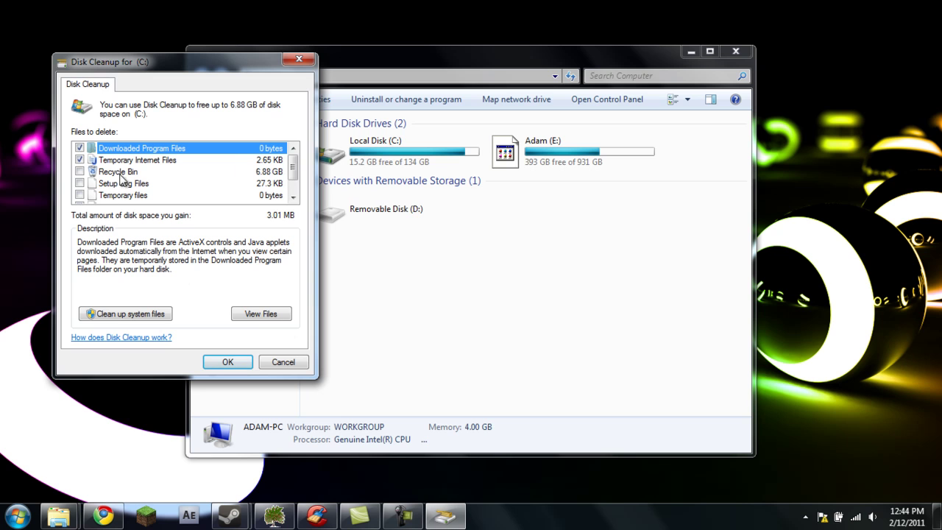
pyautogui.click(80, 171)
pyautogui.click(79, 183)
pyautogui.scroll(-1, 83, 190)
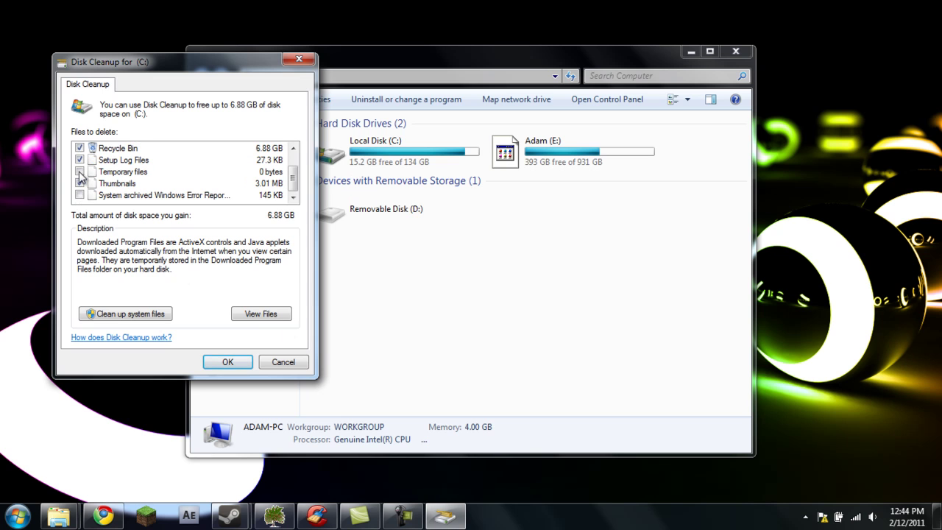
pyautogui.click(79, 172)
pyautogui.press('Escape')
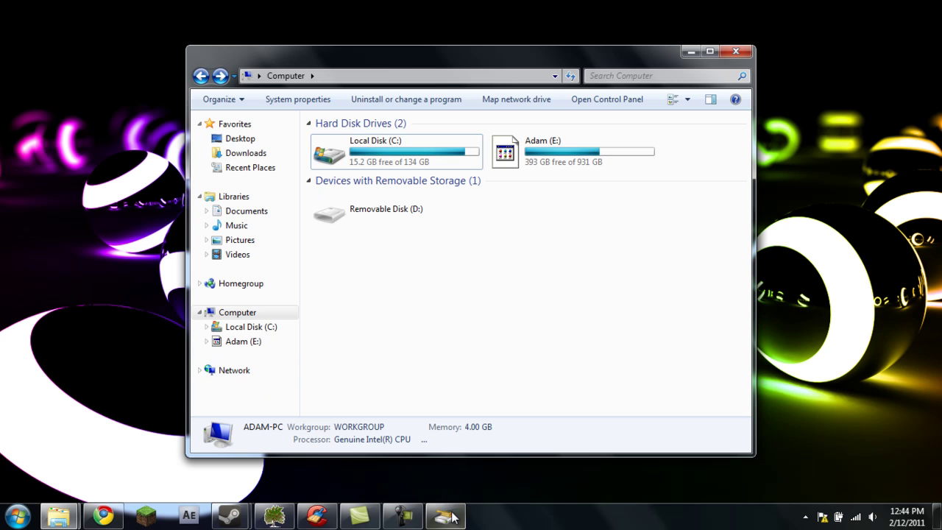
pyautogui.click(451, 518)
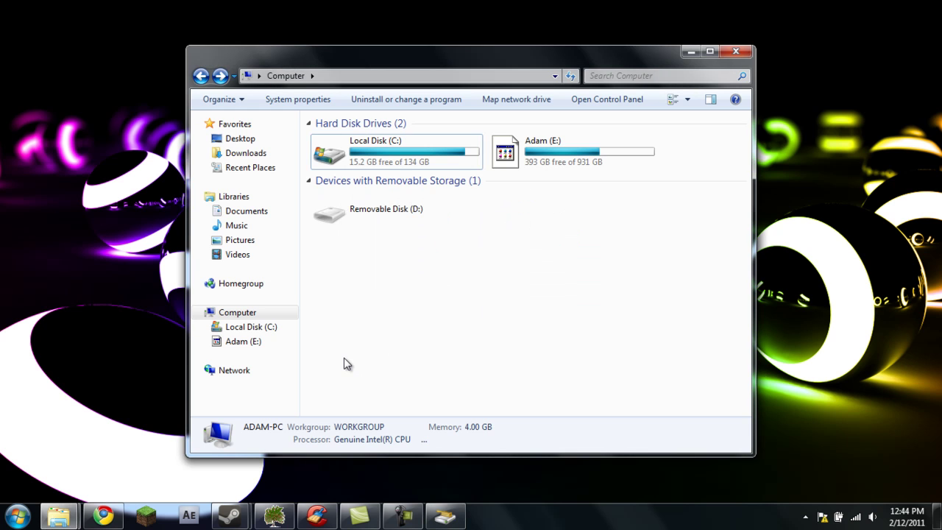
# Close the Disk Cleanup dialog and switch to Chrome's WinDirStat tab.
pyautogui.click(101, 517)
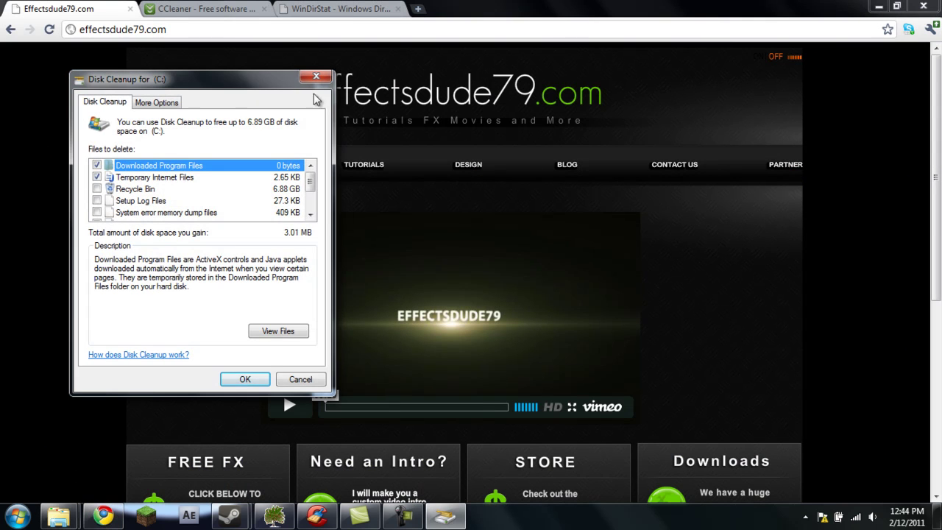
pyautogui.click(322, 84)
pyautogui.click(362, 8)
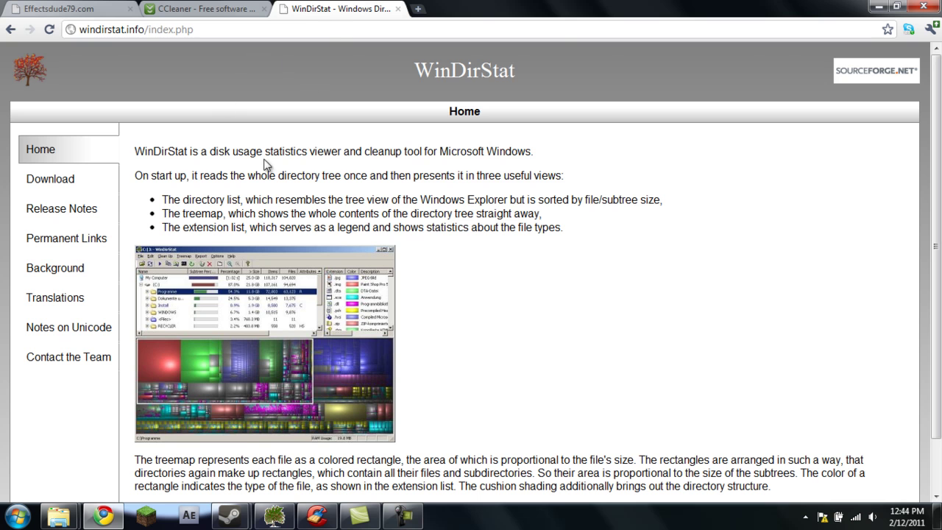
# Go to the windirstat.info Download page pointing to the sourceforge project.
pyautogui.moveTo(515, 71); pyautogui.dragTo(414, 70)
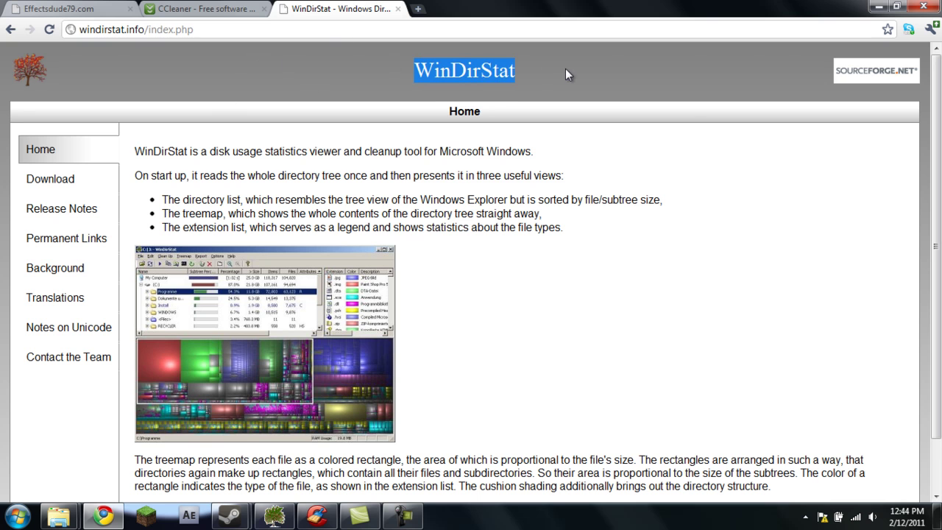
pyautogui.click(507, 70)
pyautogui.moveTo(508, 71); pyautogui.dragTo(414, 71)
pyautogui.click(280, 153)
pyautogui.click(45, 179)
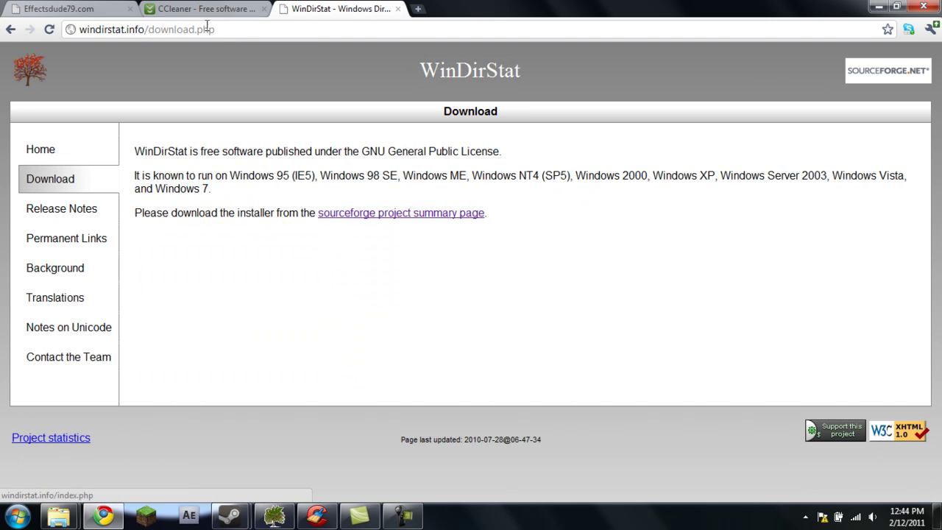
pyautogui.click(234, 36)
pyautogui.click(217, 147)
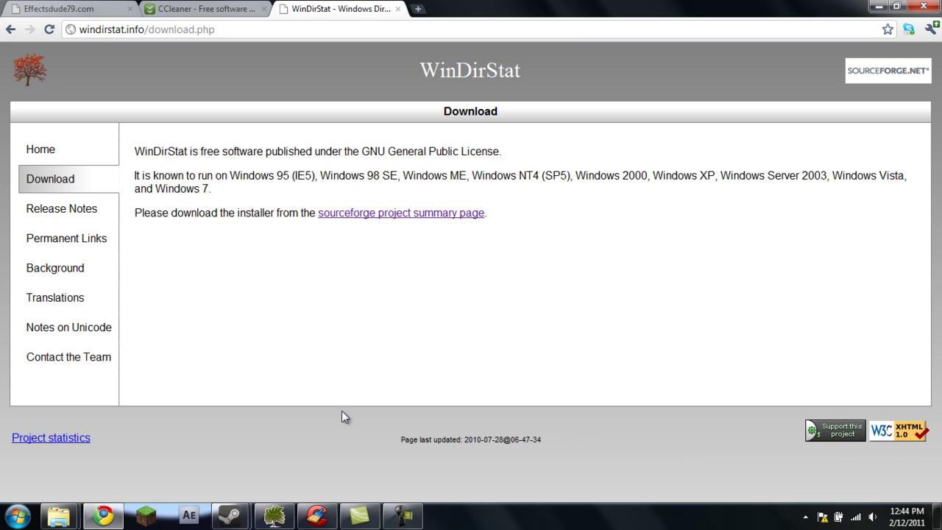
# Launch WinDirStat by searching 'windir' in the Start menu.
pyautogui.press('super')
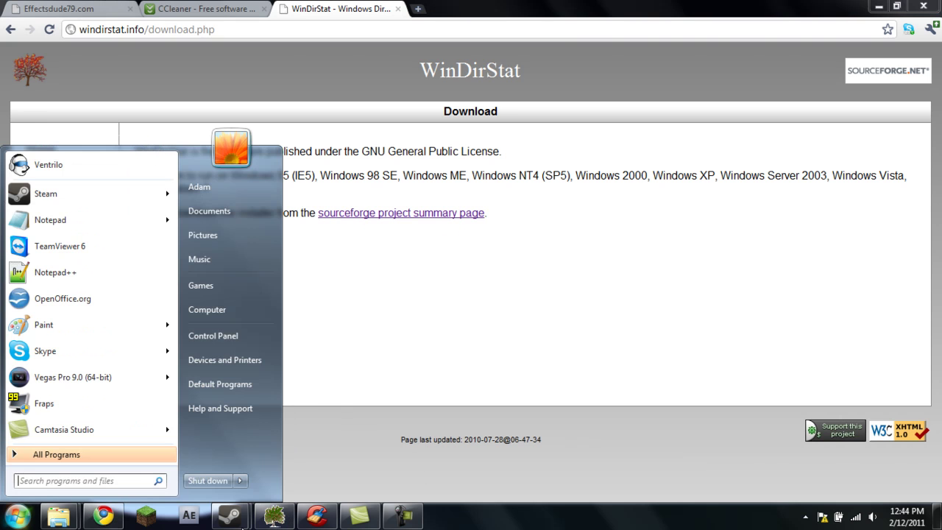
pyautogui.write('windir')
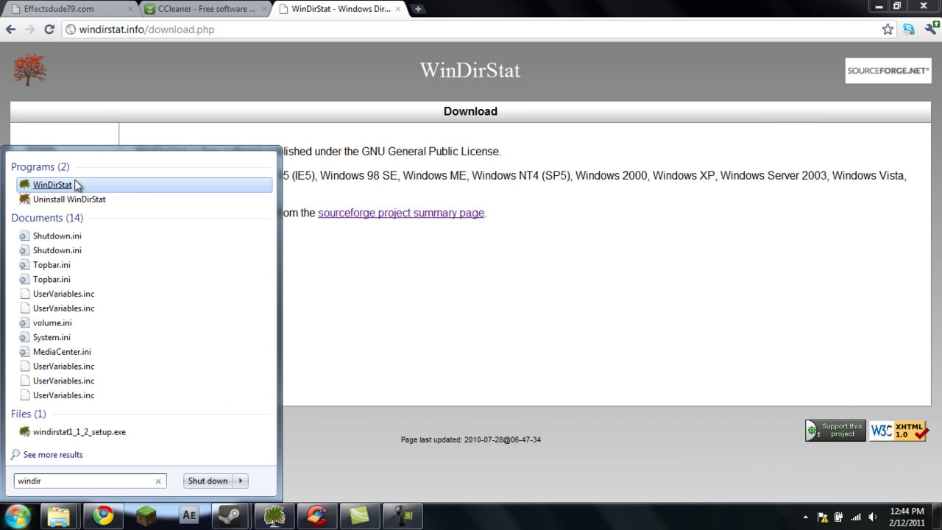
pyautogui.click(82, 185)
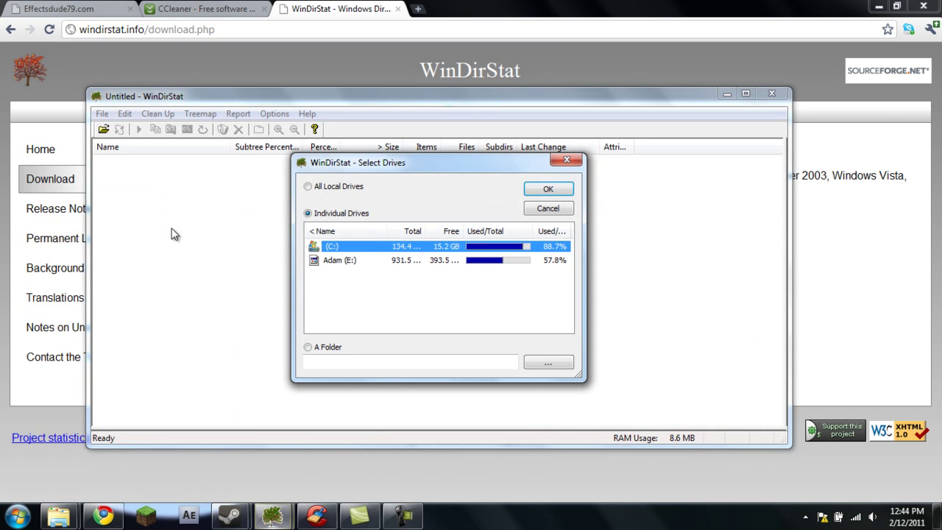
# Choose drive (C:) in Select Drives and start the scan, browsing Users and the C: entry.
pyautogui.click(431, 246)
pyautogui.click(332, 252)
pyautogui.click(550, 190)
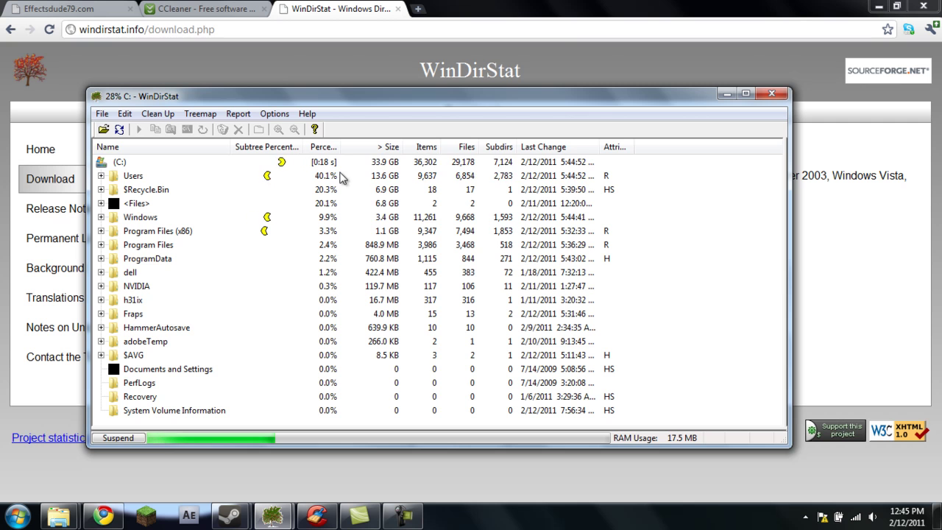
pyautogui.click(360, 172)
pyautogui.click(349, 168)
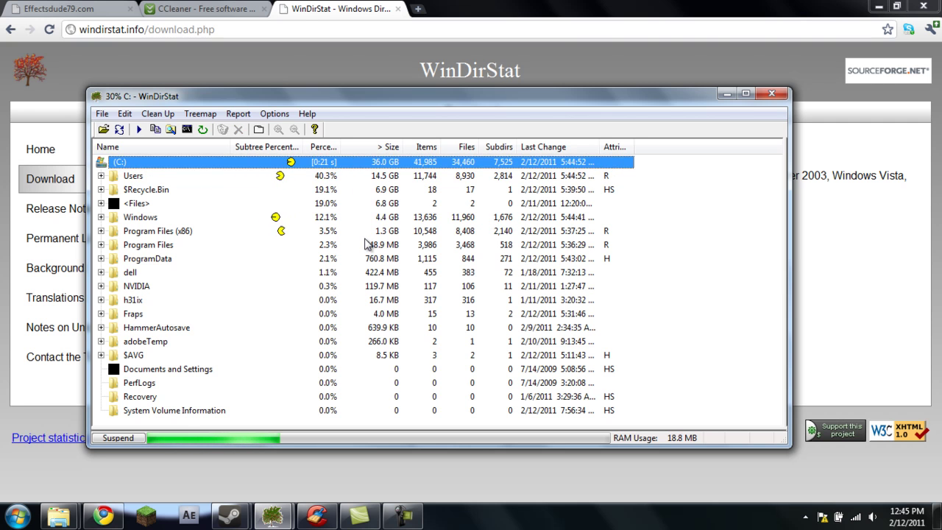
# Inspect treemap blocks to identify the counter-strike file, a large yellow file and blue movie files.
pyautogui.click(726, 93)
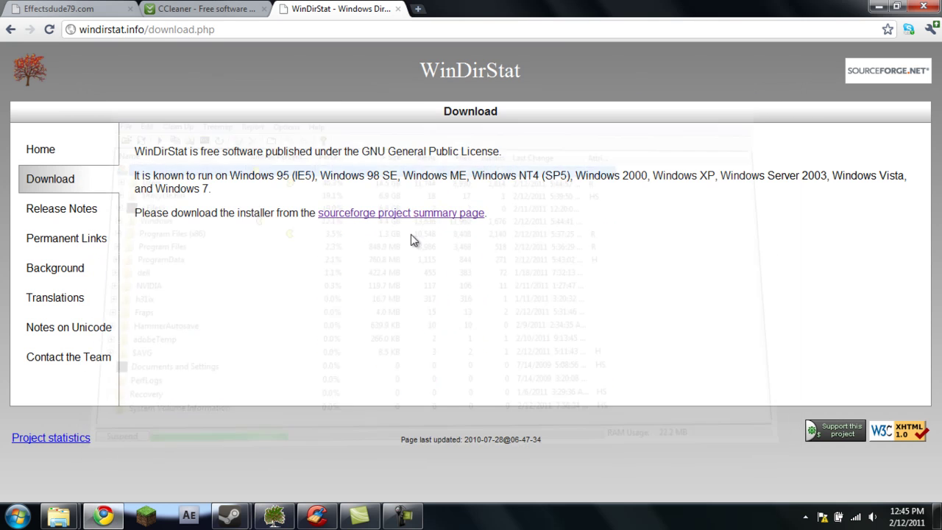
pyautogui.click(274, 515)
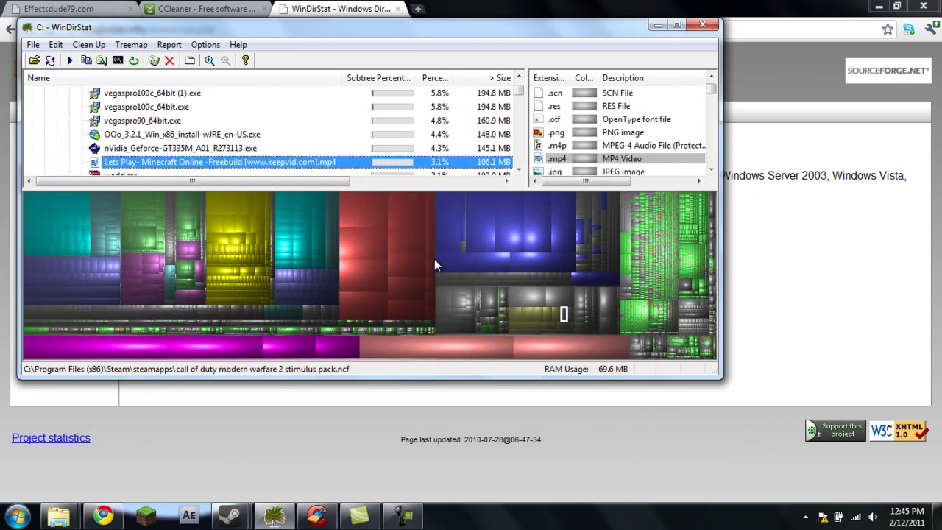
pyautogui.click(430, 249)
pyautogui.click(392, 244)
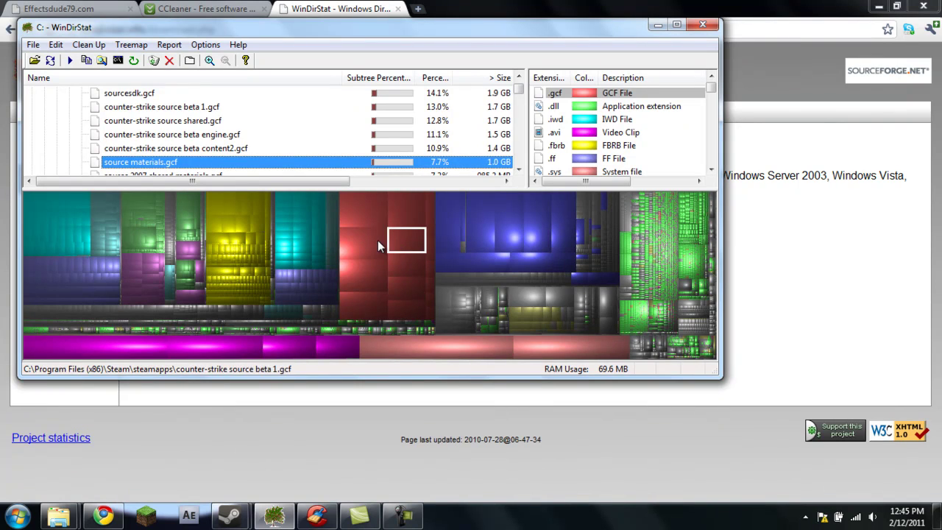
pyautogui.click(236, 203)
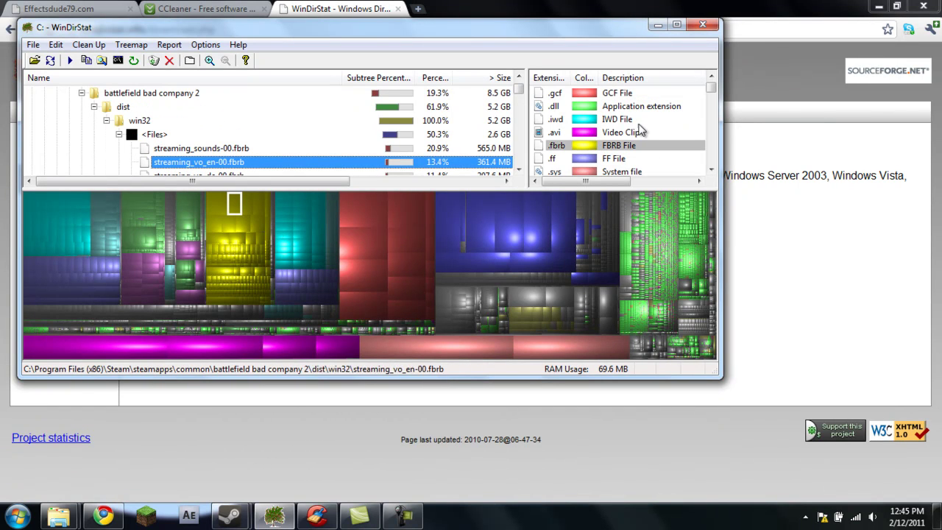
pyautogui.click(500, 229)
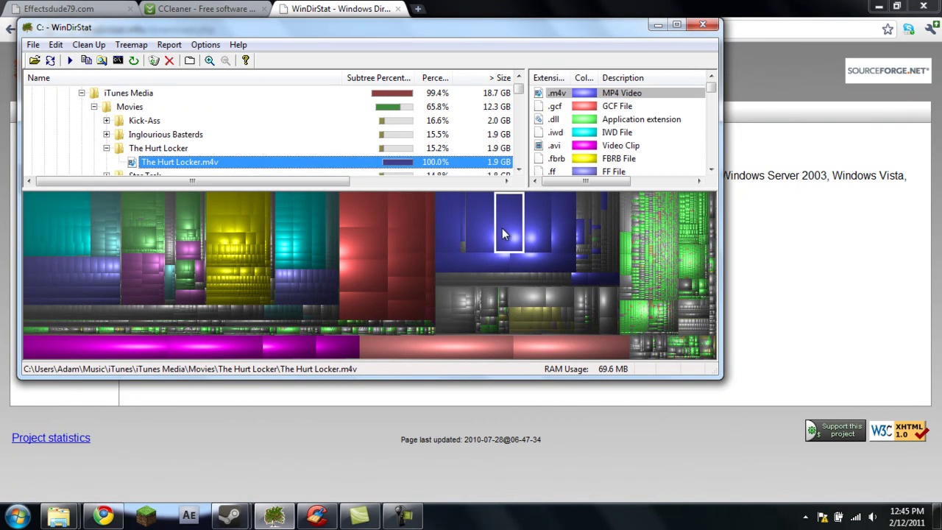
pyautogui.click(539, 224)
# Identify Inglourious Basterds.m4v, a red block file and the magenta .avi files in $Recycle.Bin.
pyautogui.click(473, 232)
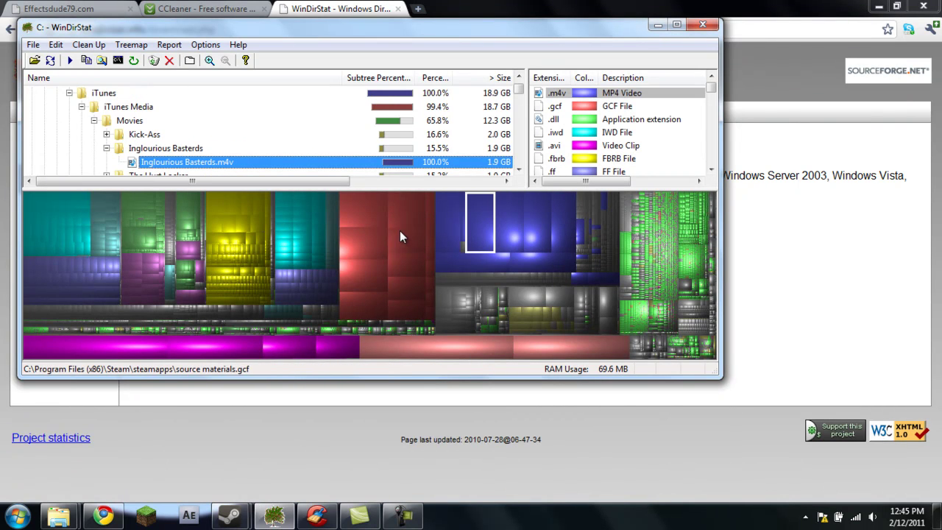
pyautogui.click(370, 241)
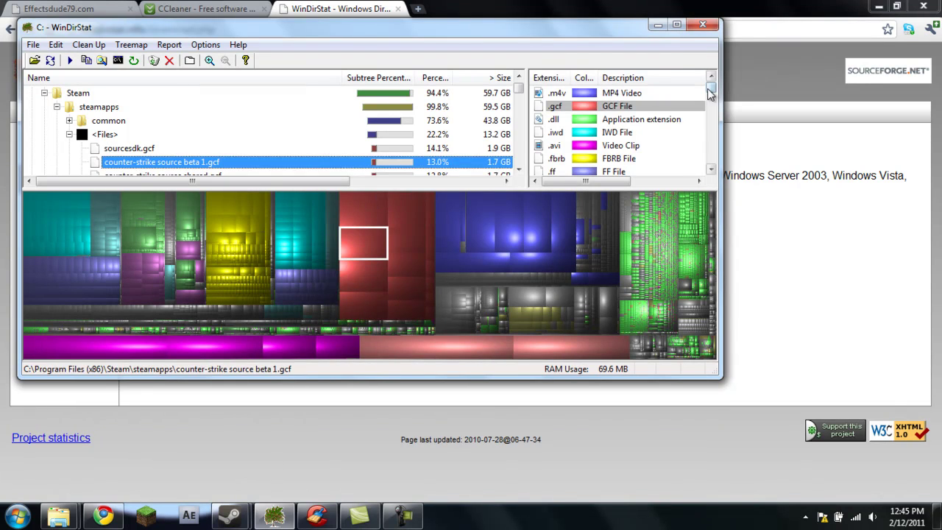
pyautogui.moveTo(711, 88); pyautogui.dragTo(713, 90)
pyautogui.click(215, 347)
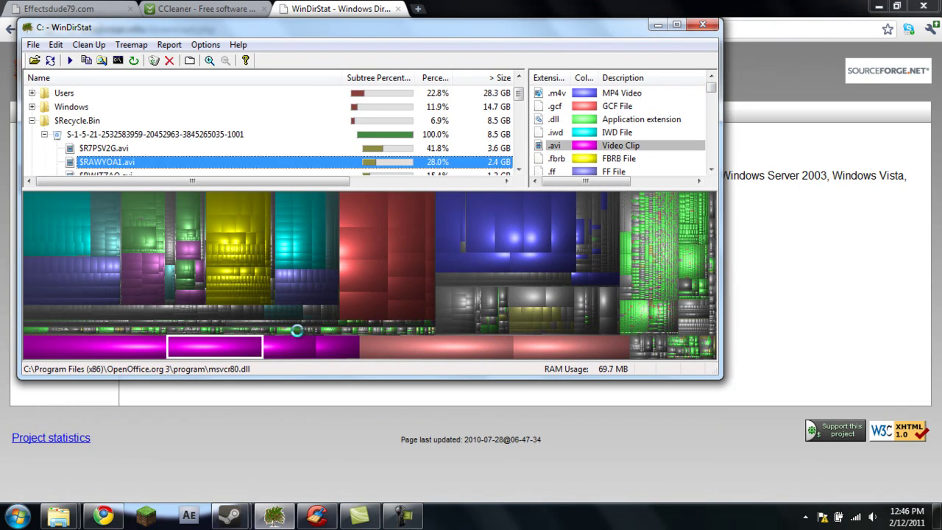
pyautogui.click(101, 350)
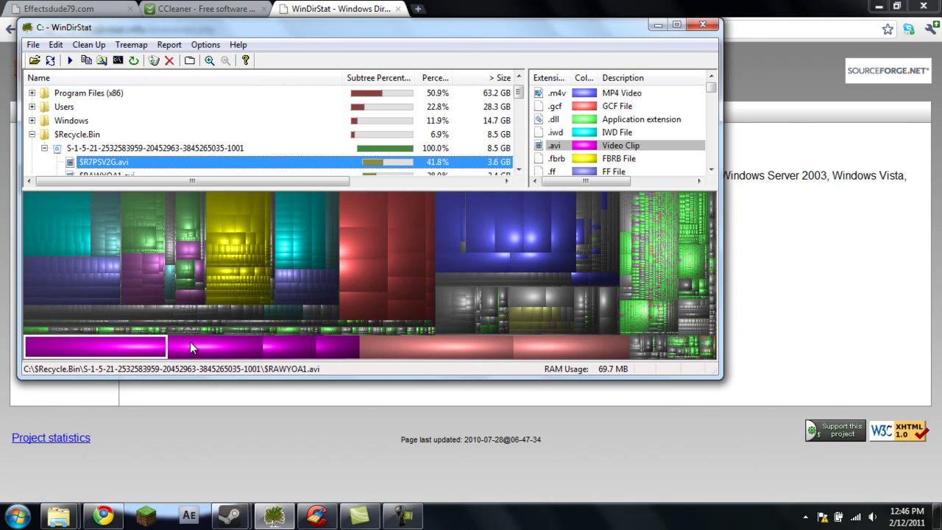
# Open the magenta block's Recycle Bin in Explorer, empty all 13 items, and close the window.
pyautogui.click(190, 346)
pyautogui.rightClick(190, 344)
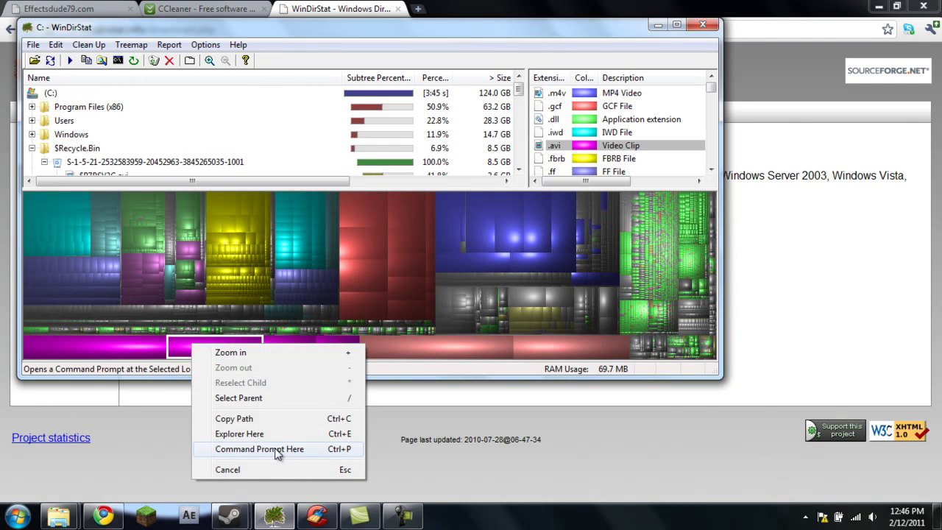
pyautogui.click(248, 434)
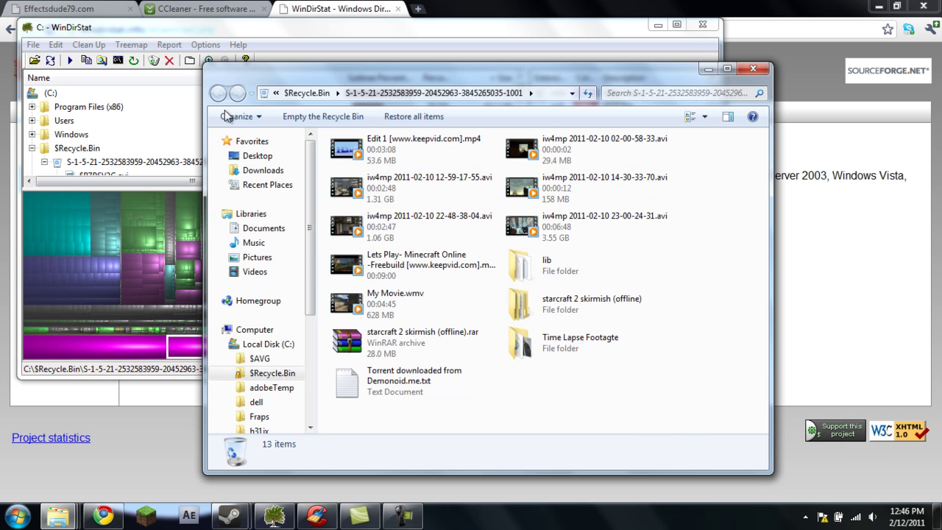
pyautogui.click(329, 116)
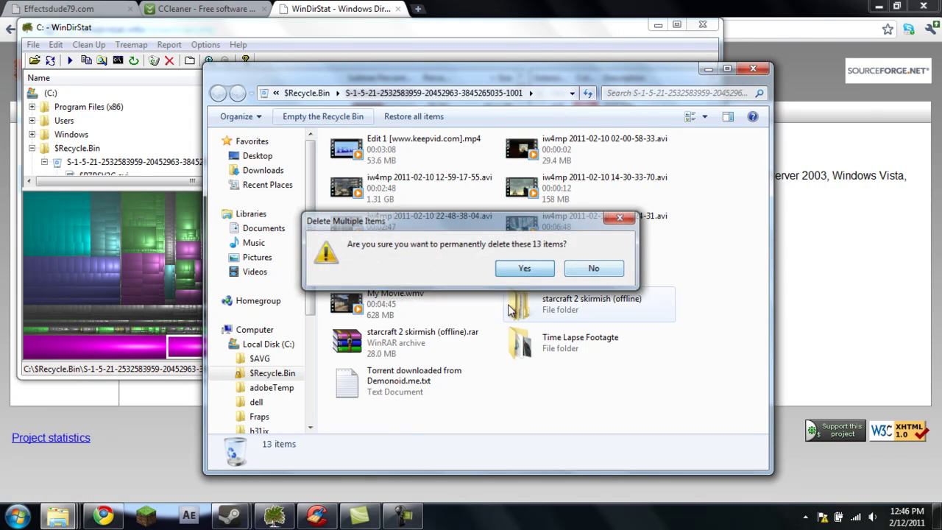
pyautogui.press('Escape')
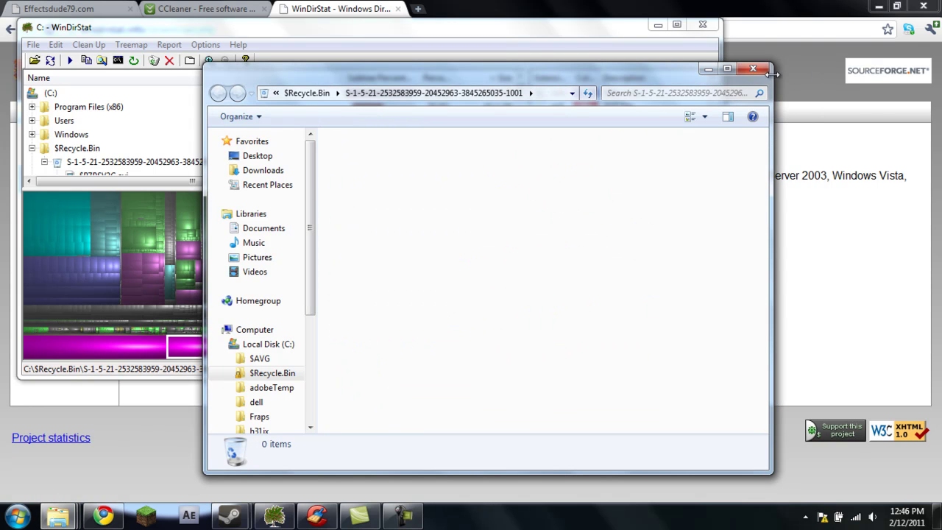
pyautogui.click(752, 69)
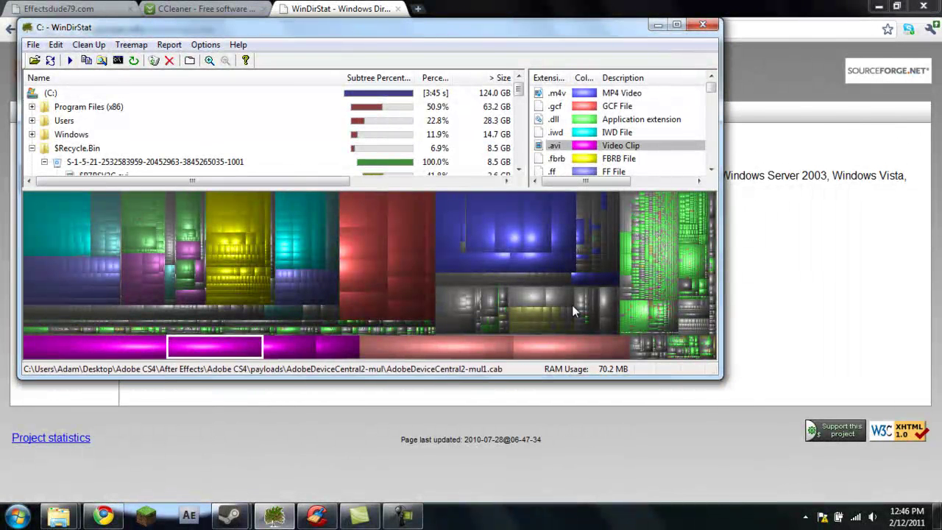
# Inspect two grey treemap blocks, then close the frozen WinDirStat without checking for a solution.
pyautogui.click(446, 304)
pyautogui.click(527, 301)
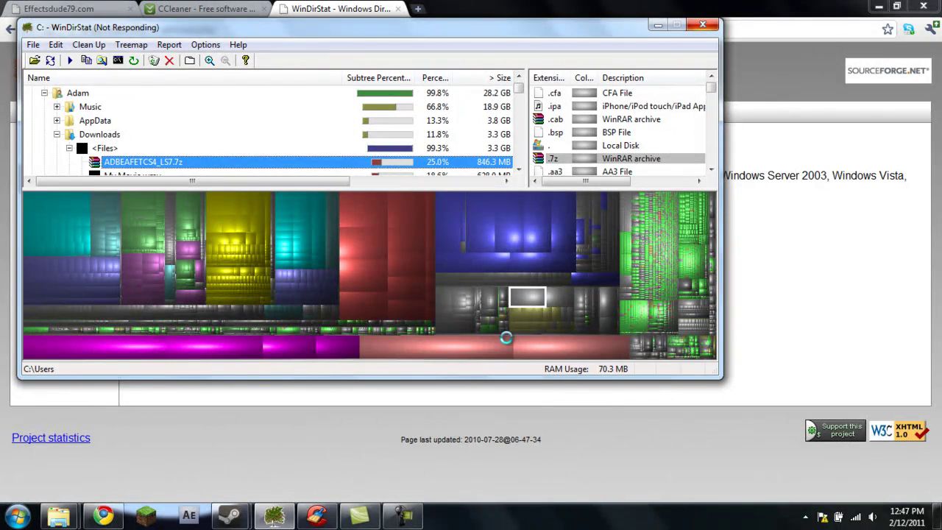
pyautogui.click(699, 26)
pyautogui.click(356, 216)
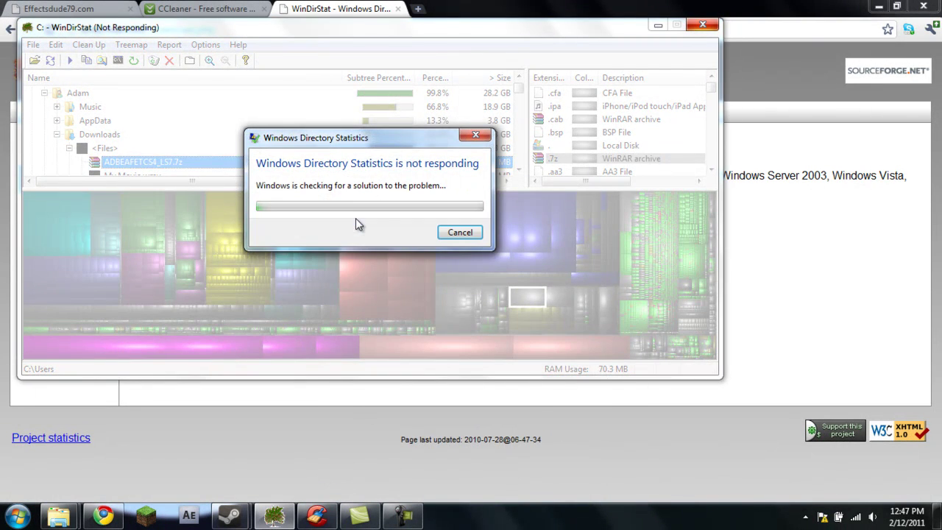
pyautogui.click(458, 234)
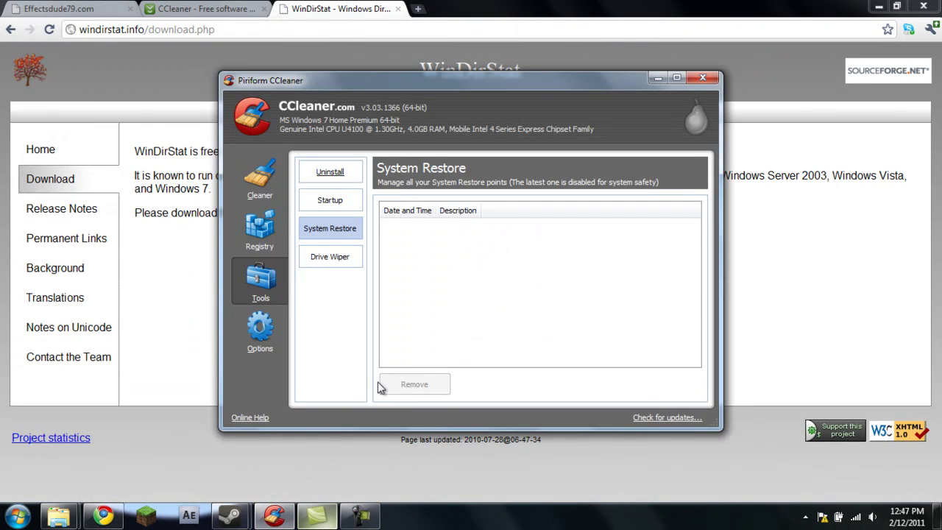
# Move the CCleaner window left and glance at the CNET CCleaner download page.
pyautogui.moveTo(317, 78); pyautogui.dragTo(238, 79)
pyautogui.click(206, 9)
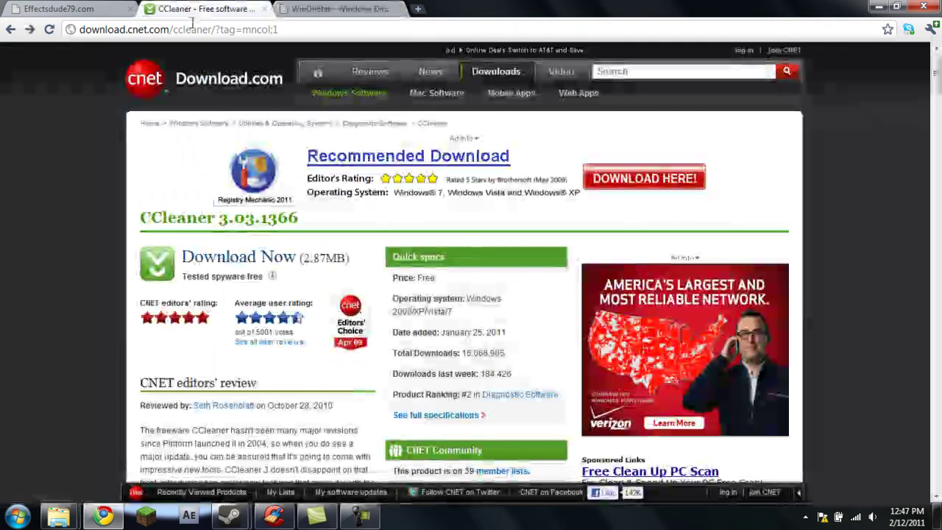
pyautogui.click(67, 337)
pyautogui.click(274, 516)
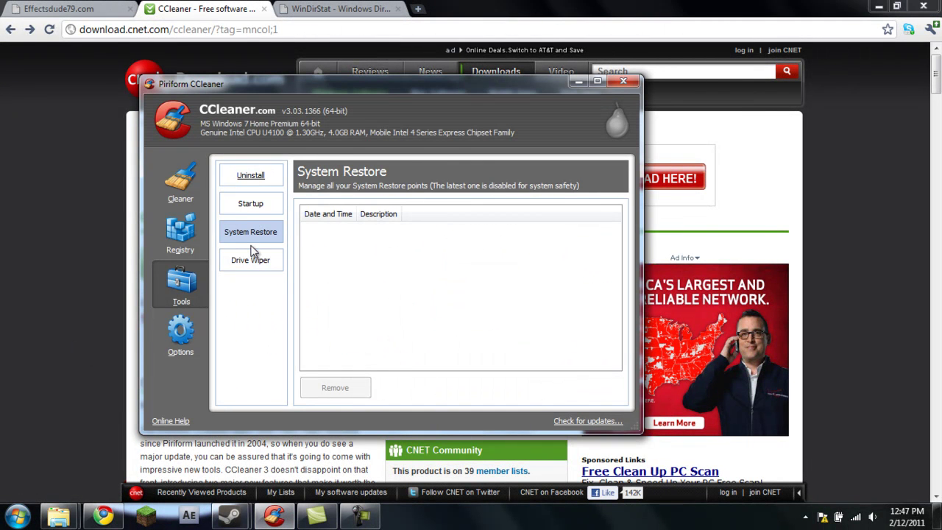
# In CCleaner's Cleaner section, review the Windows checklist, then the Applications checklist.
pyautogui.click(183, 193)
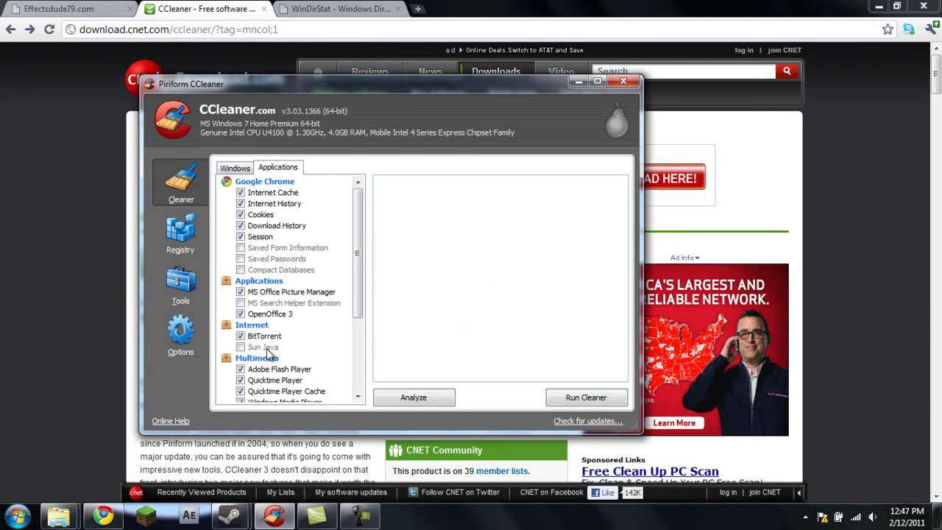
pyautogui.moveTo(358, 221); pyautogui.dragTo(382, 199)
pyautogui.moveTo(359, 240); pyautogui.dragTo(359, 188)
pyautogui.click(243, 167)
pyautogui.click(299, 169)
# Analyze and clean the junk files, confirming deletion and accepting that Chrome's cache is skipped.
pyautogui.click(437, 405)
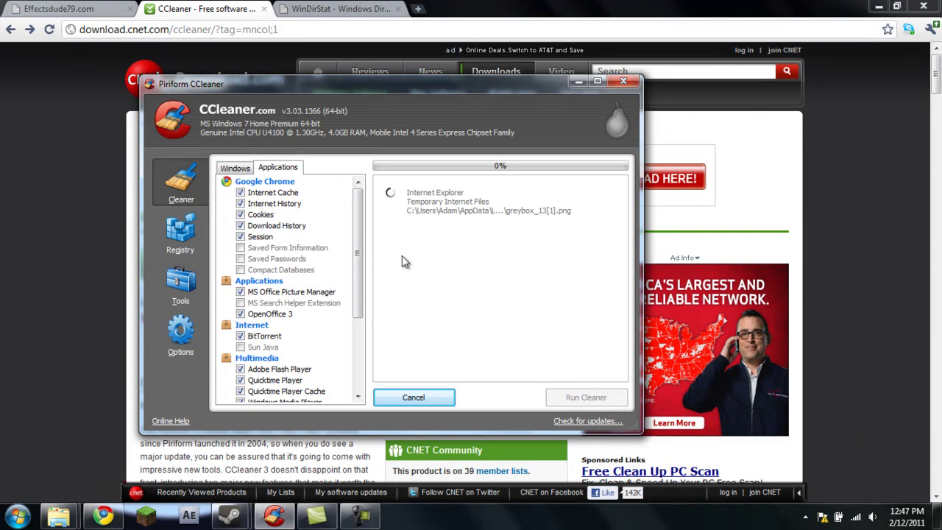
pyautogui.click(401, 399)
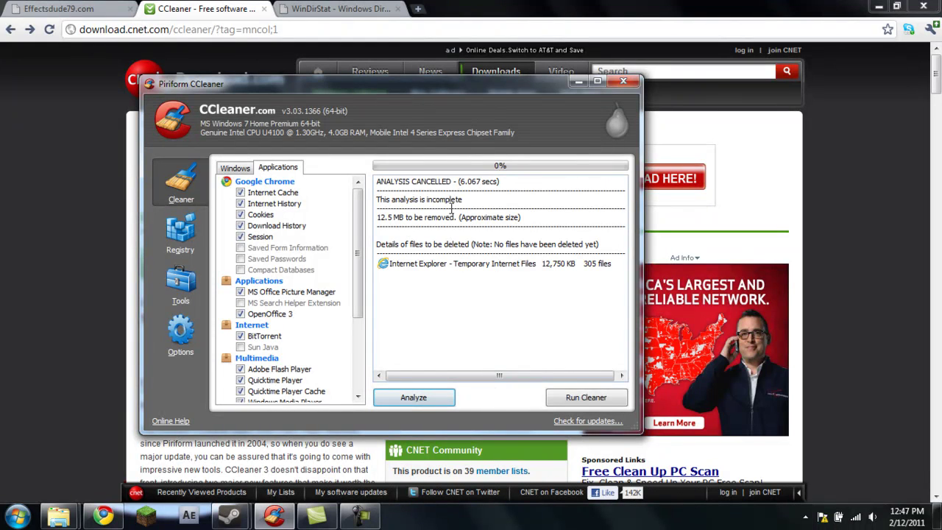
pyautogui.click(570, 400)
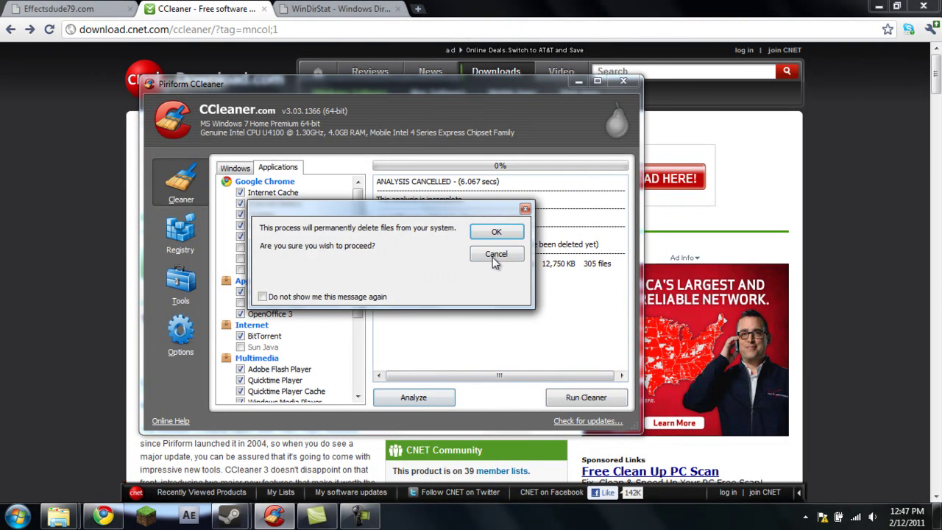
pyautogui.click(496, 233)
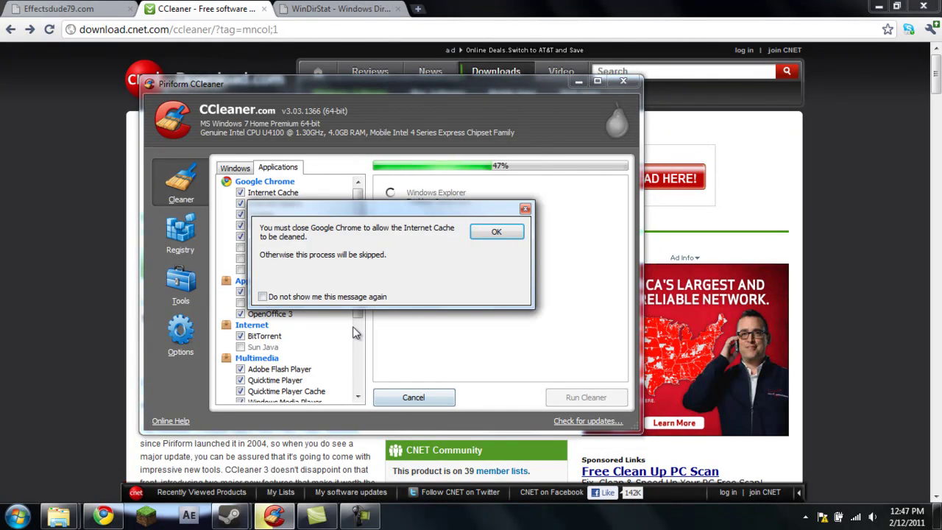
pyautogui.click(494, 230)
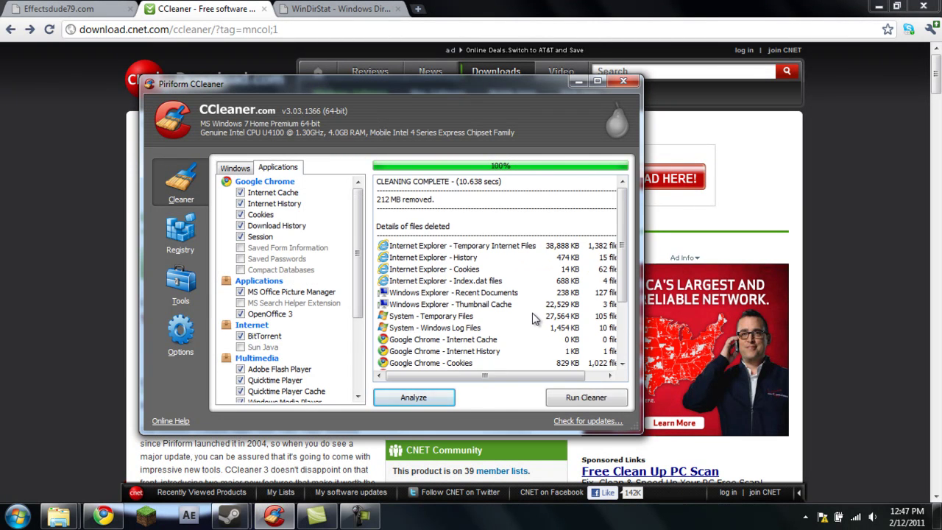
# Review the results showing 212 MB removed and System Temporary Files, then show the Windows tab.
pyautogui.doubleClick(383, 200)
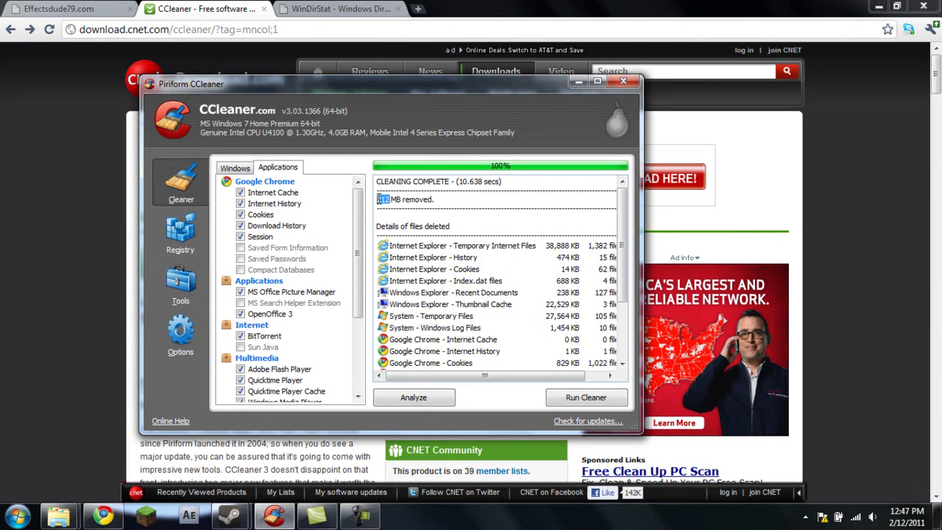
pyautogui.tripleClick(390, 203)
pyautogui.moveTo(391, 203); pyautogui.dragTo(385, 201)
pyautogui.scroll(-2, 498, 230)
pyautogui.scroll(1, 498, 231)
pyautogui.click(442, 292)
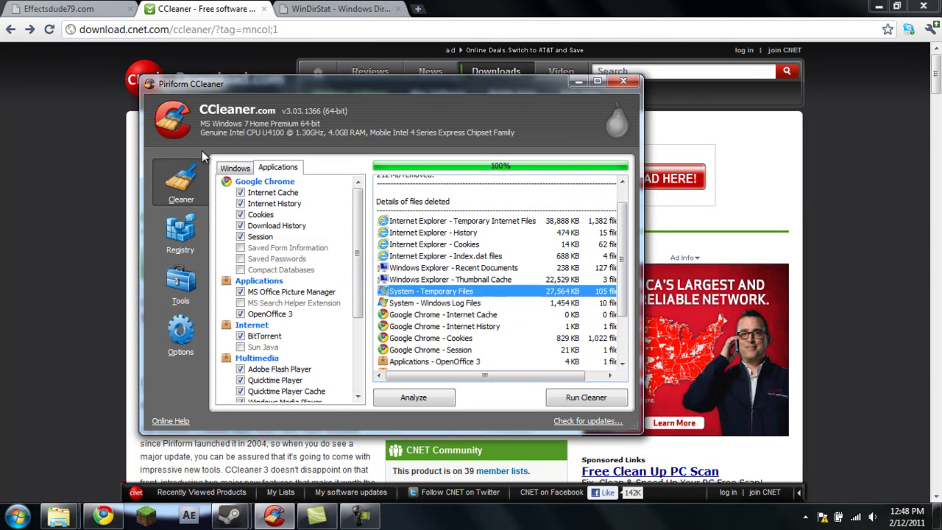
pyautogui.click(237, 168)
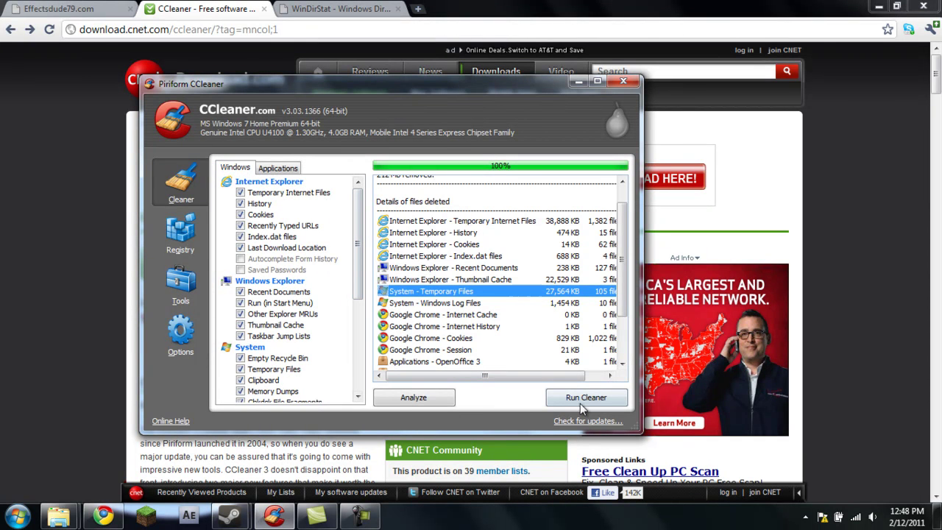
# Scan the registry and fix all 70 found issues without saving a backup, then go to Tools.
pyautogui.click(180, 232)
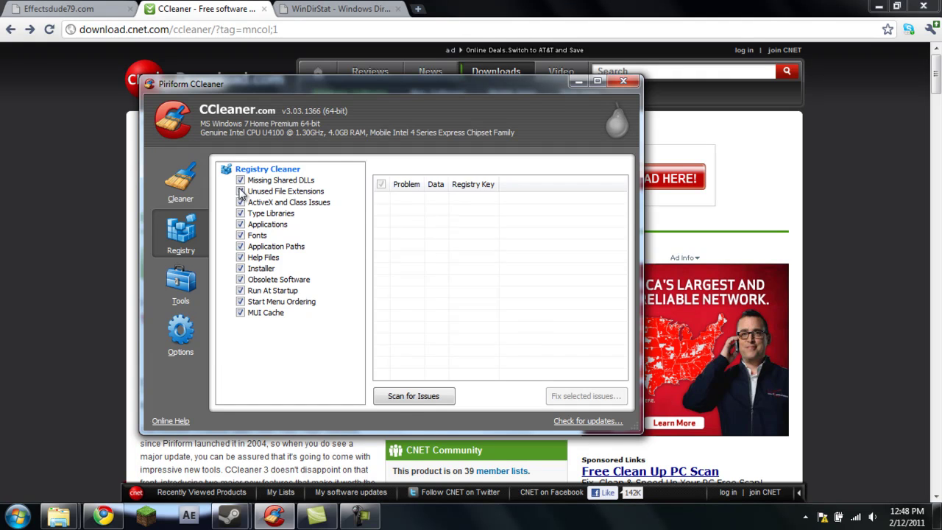
pyautogui.click(421, 397)
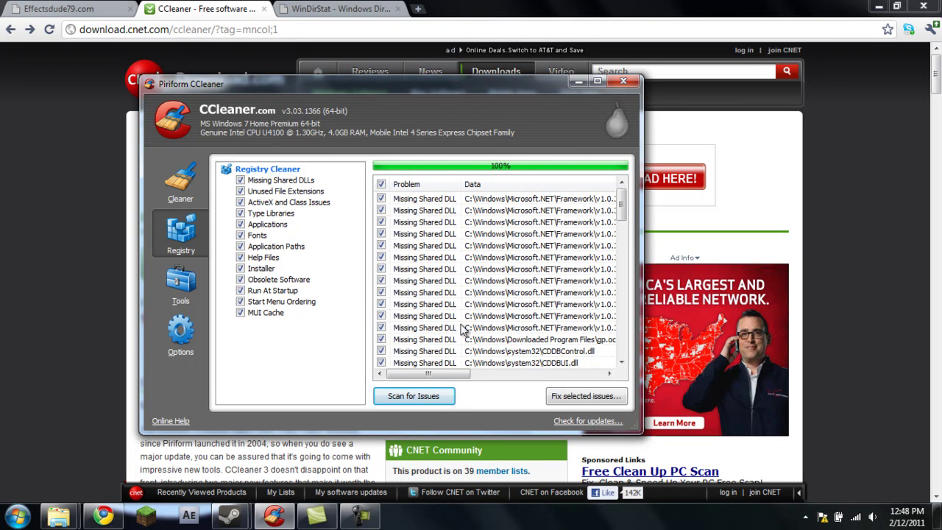
pyautogui.click(567, 397)
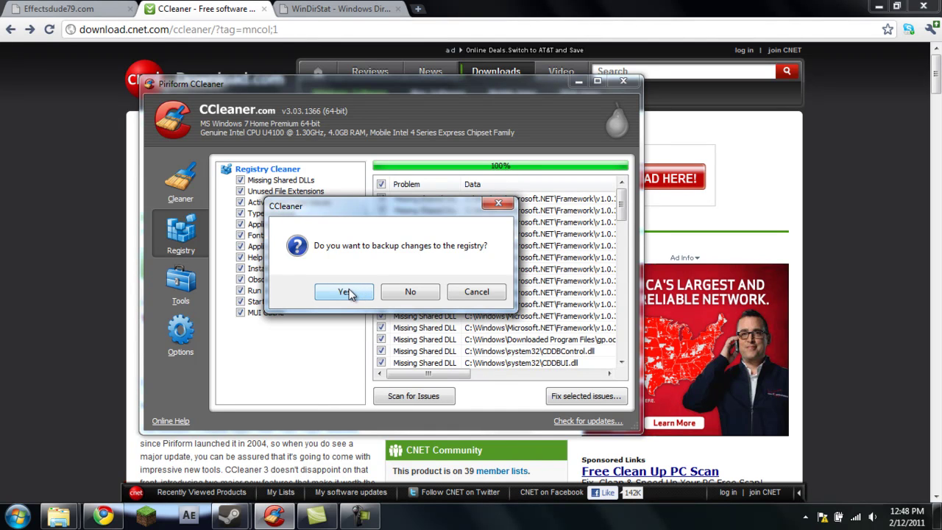
pyautogui.click(386, 293)
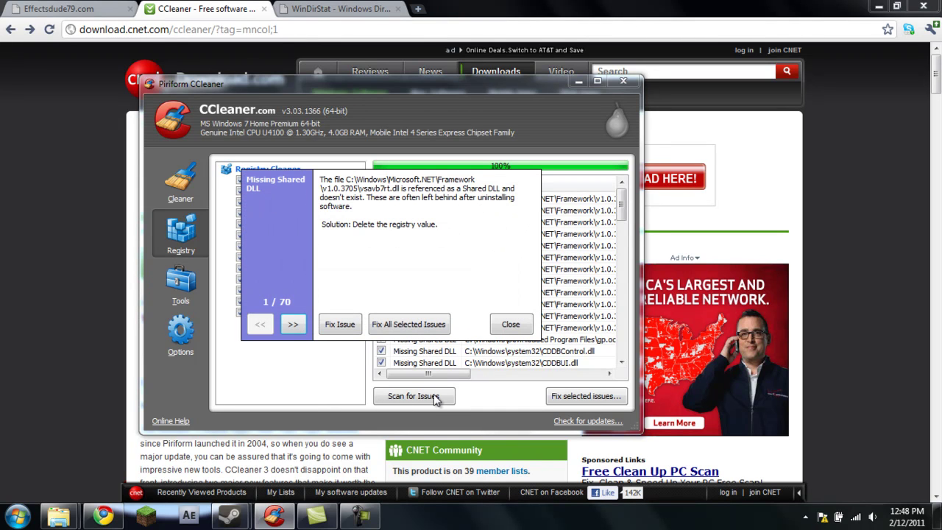
pyautogui.click(401, 326)
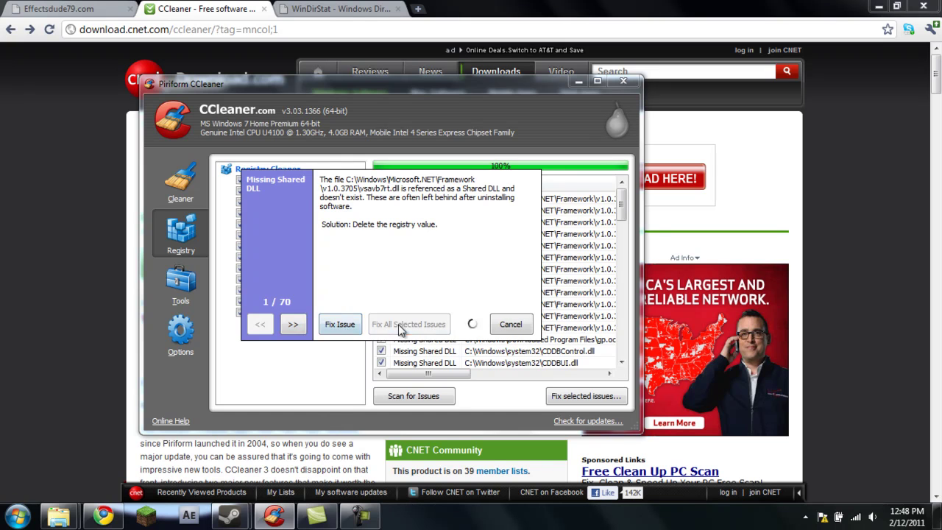
pyautogui.click(524, 326)
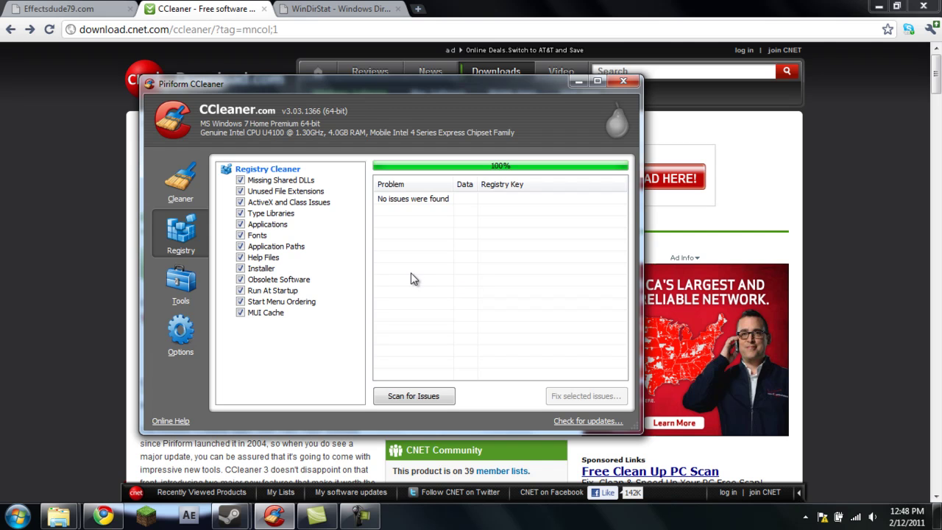
pyautogui.click(167, 299)
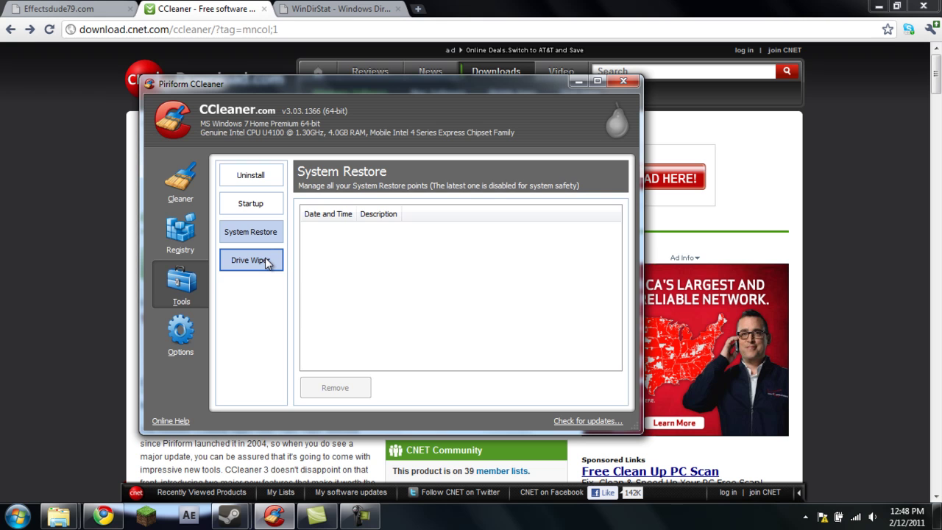
# Browse the list of installed programs in the Uninstall tool.
pyautogui.click(181, 234)
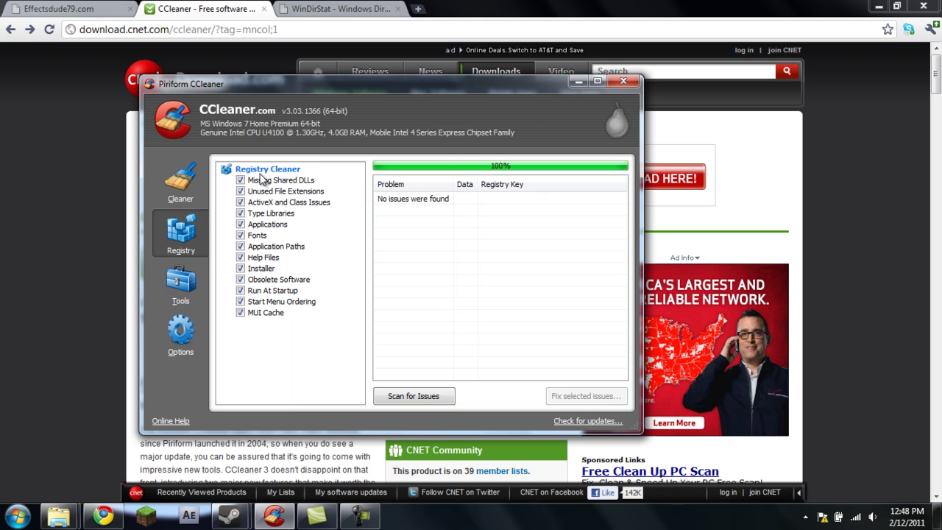
pyautogui.click(180, 284)
pyautogui.click(274, 183)
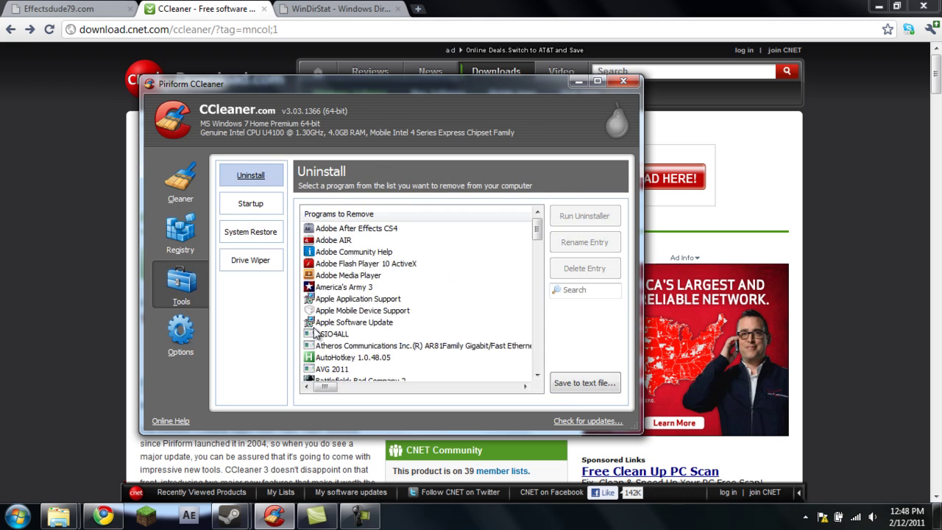
pyautogui.moveTo(538, 233)
pyautogui.mouseDown()
pyautogui.moveTo(538, 364)
pyautogui.moveTo(533, 215)
pyautogui.mouseUp()
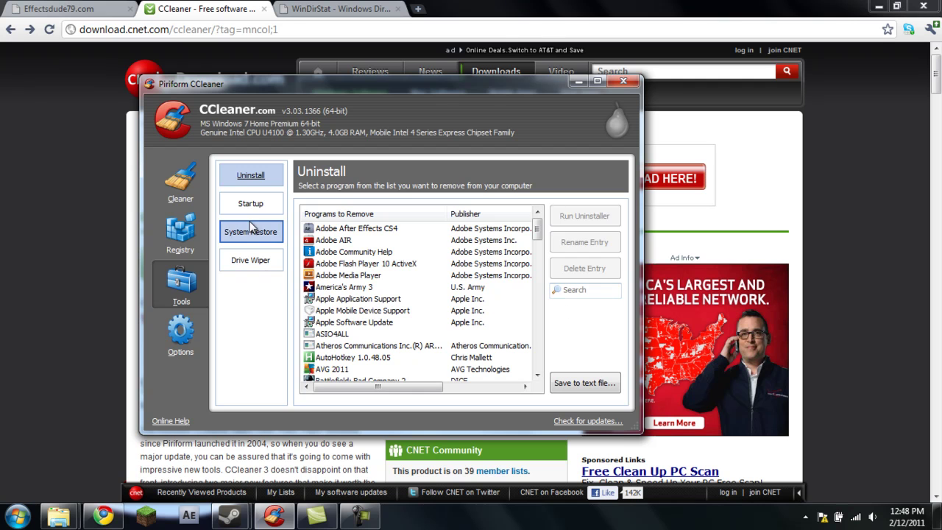
pyautogui.moveTo(539, 232); pyautogui.dragTo(546, 333)
# Look through the Startup, System Restore and Drive Wiper tools, then go to Options.
pyautogui.click(248, 207)
pyautogui.scroll(1, 542, 291)
pyautogui.scroll(-1, 541, 294)
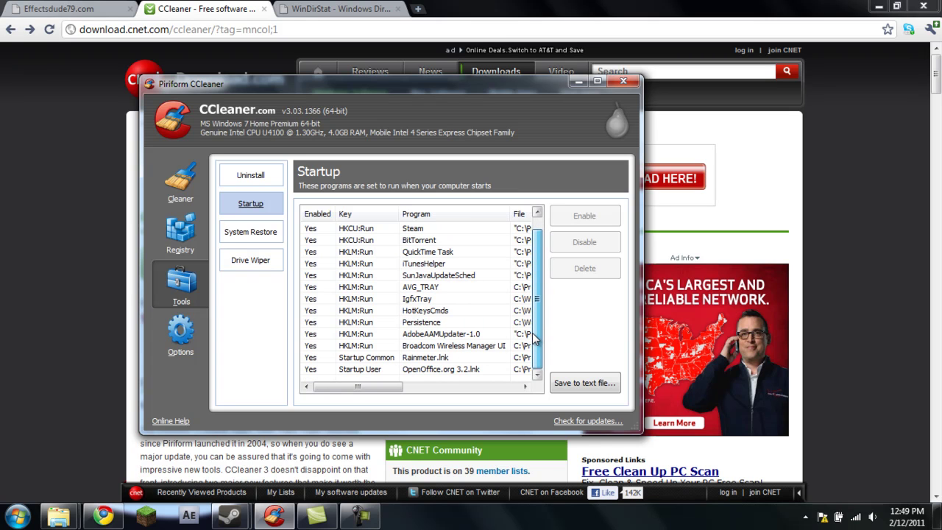
pyautogui.click(233, 231)
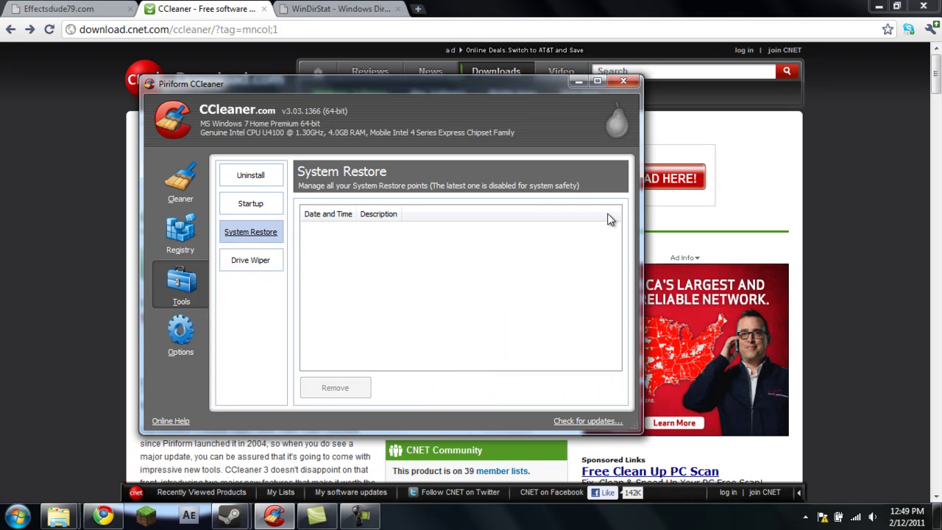
pyautogui.click(262, 270)
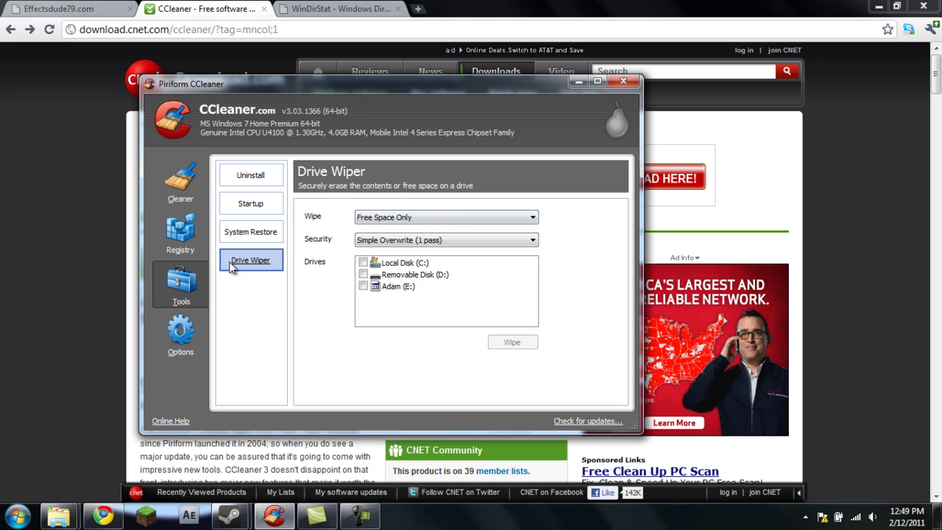
pyautogui.click(251, 204)
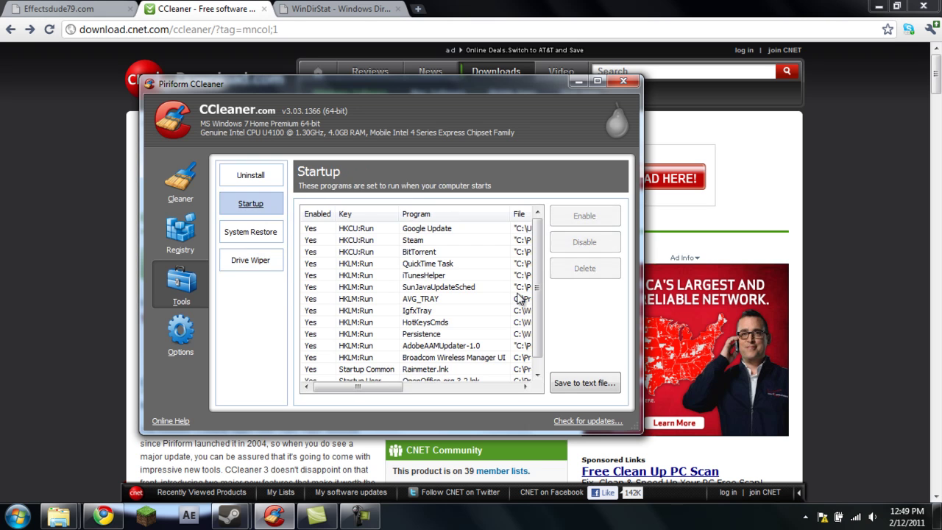
pyautogui.scroll(-1, 496, 307)
pyautogui.click(182, 333)
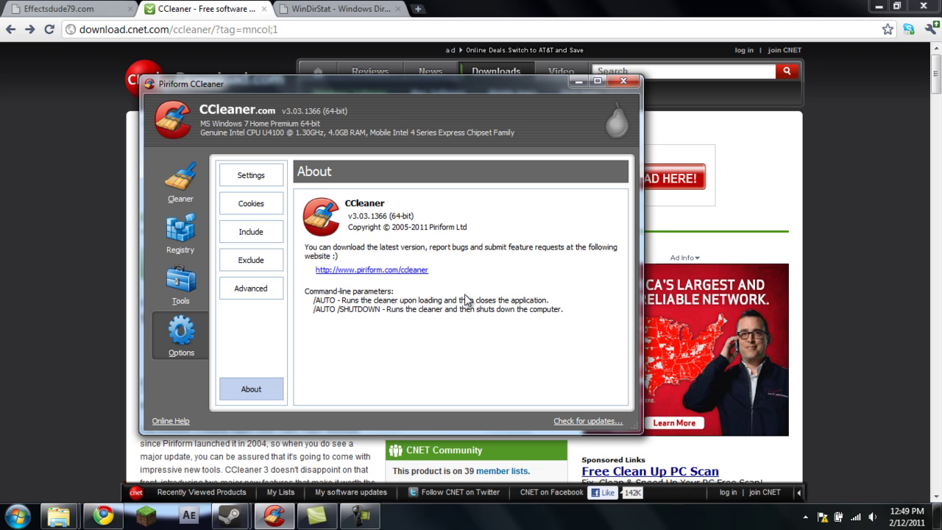
# Review the Settings, Cookies, Include and Exclude option pages.
pyautogui.click(248, 176)
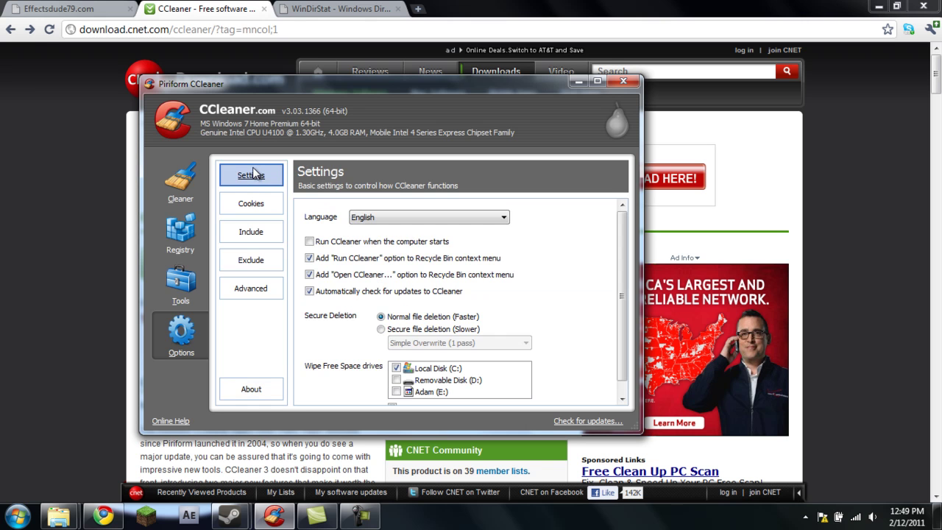
pyautogui.click(250, 205)
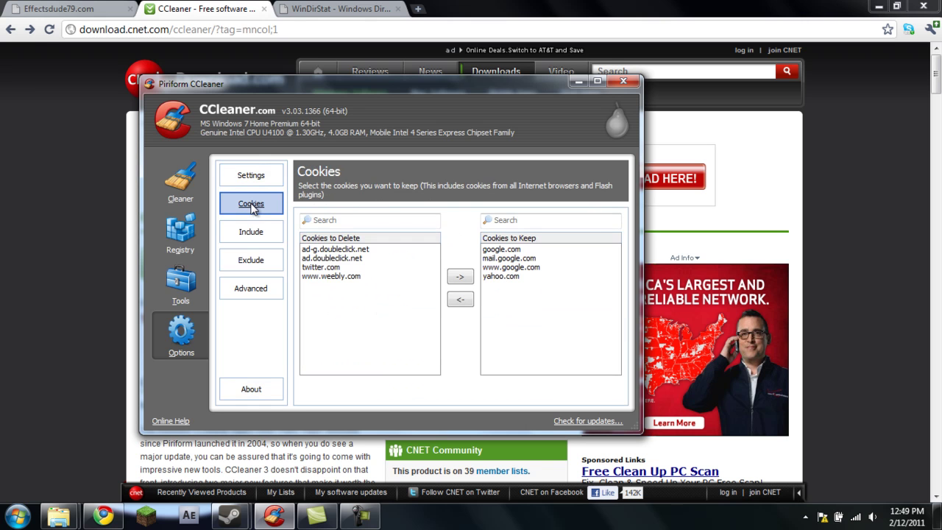
pyautogui.click(249, 183)
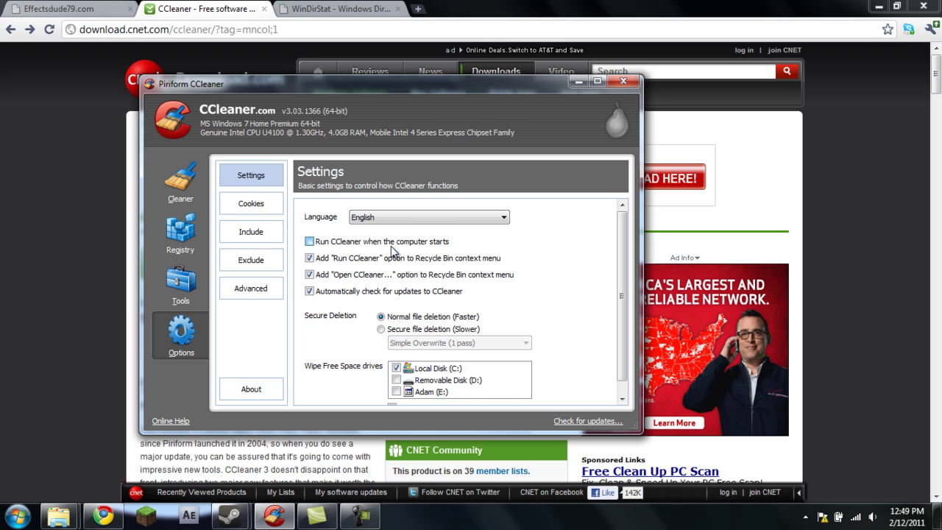
pyautogui.click(252, 237)
pyautogui.click(256, 262)
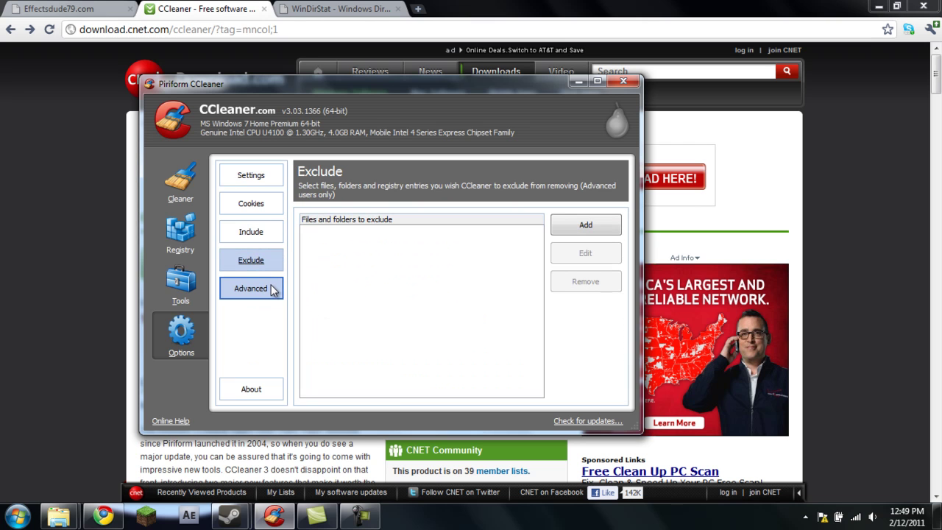
pyautogui.click(265, 205)
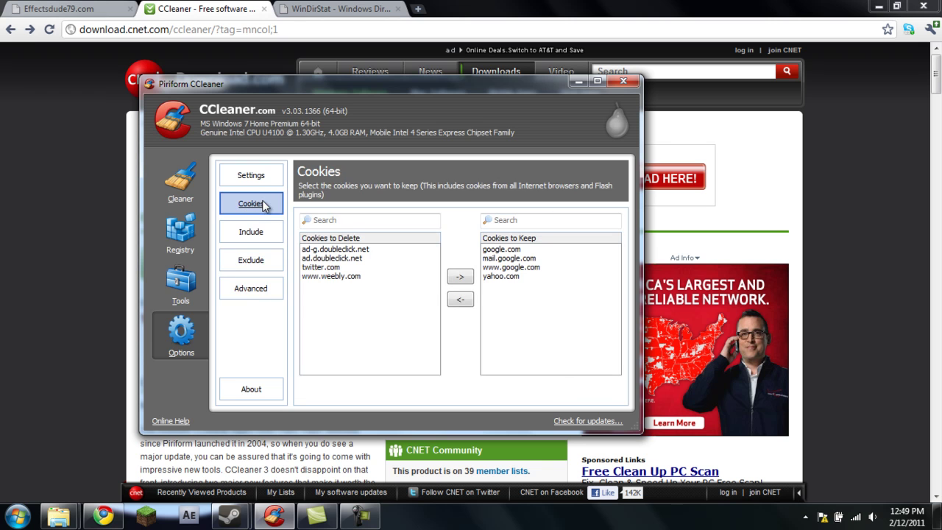
# Return to the Cleaner section and close CCleaner, leaving the CNET download page.
pyautogui.click(185, 184)
pyautogui.click(622, 81)
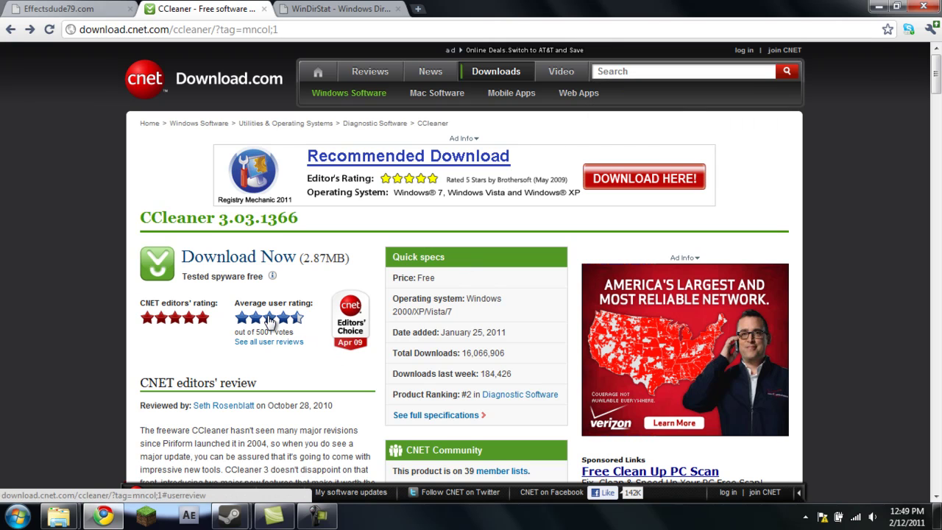
pyautogui.scroll(-3, 394, 282)
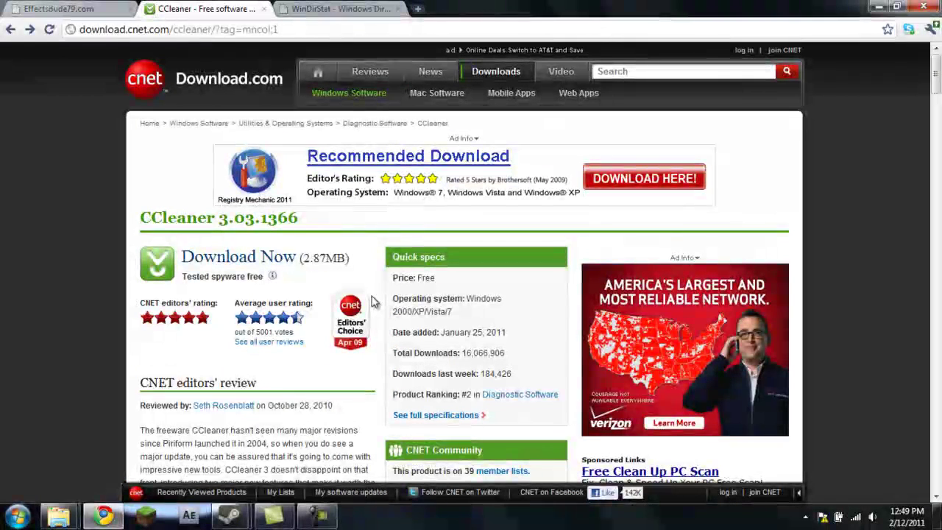